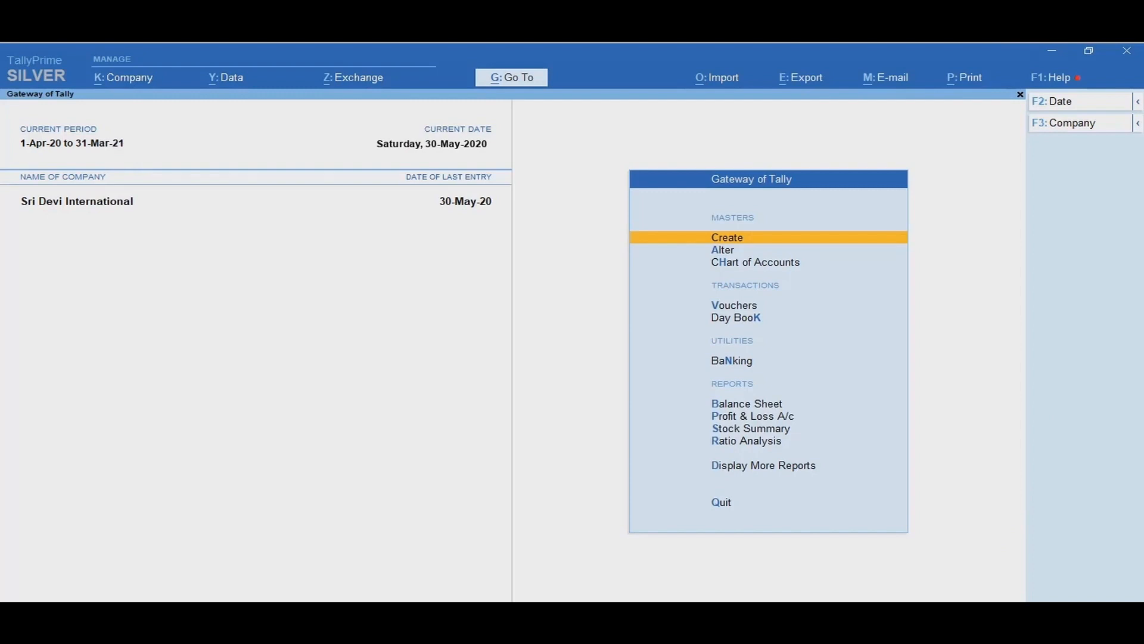
Step: Create a new ledger named LG Electronics
key("Return")
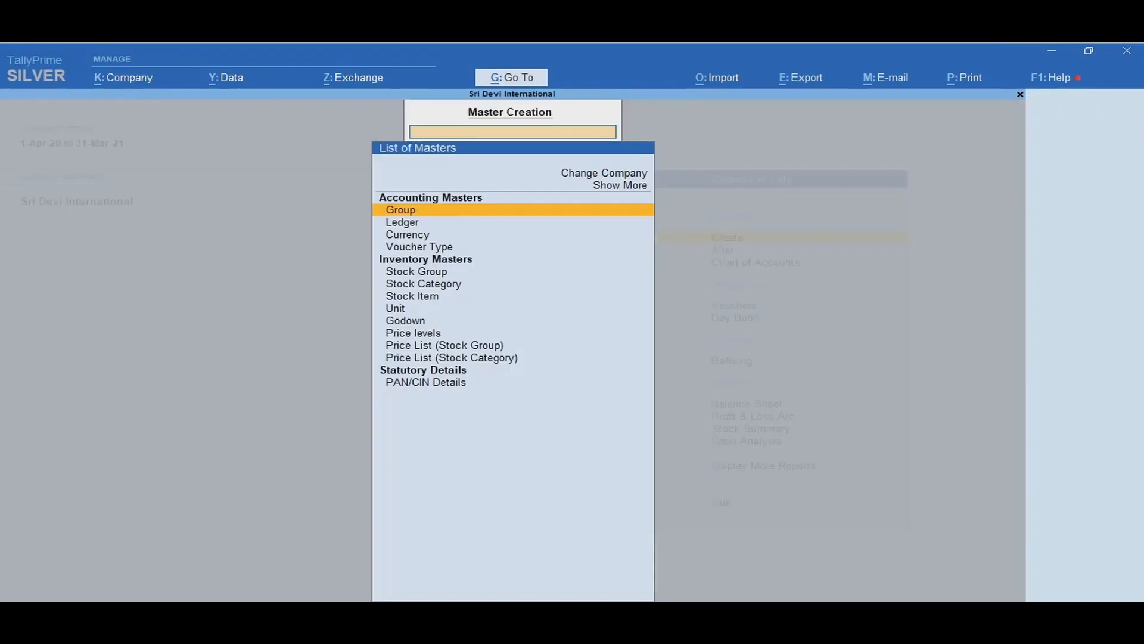
key("Down")
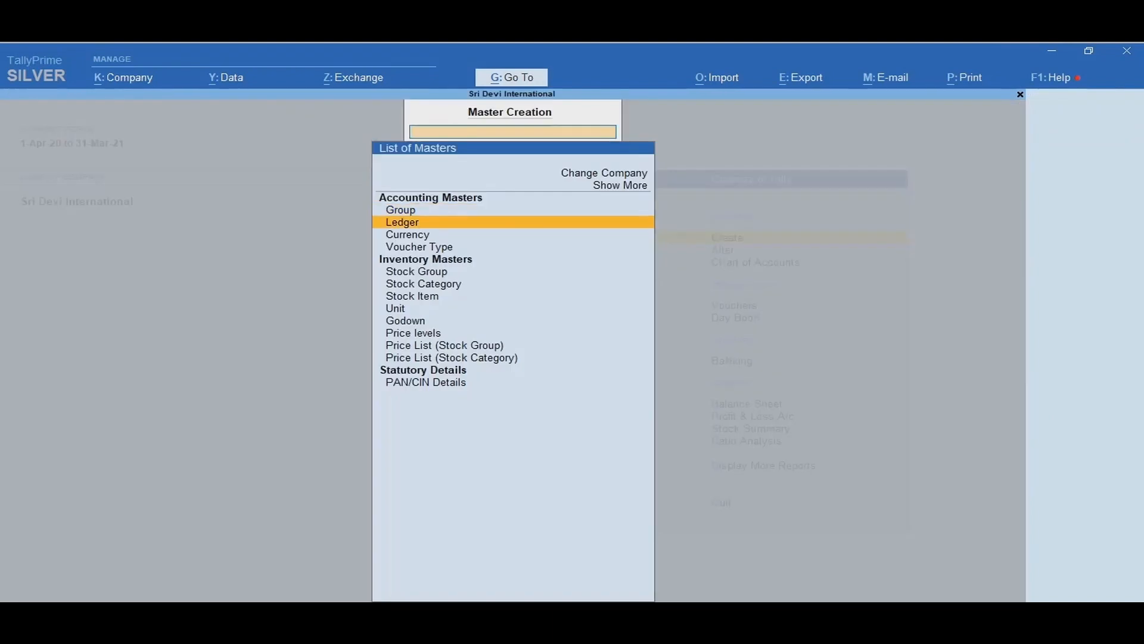
key("Return")
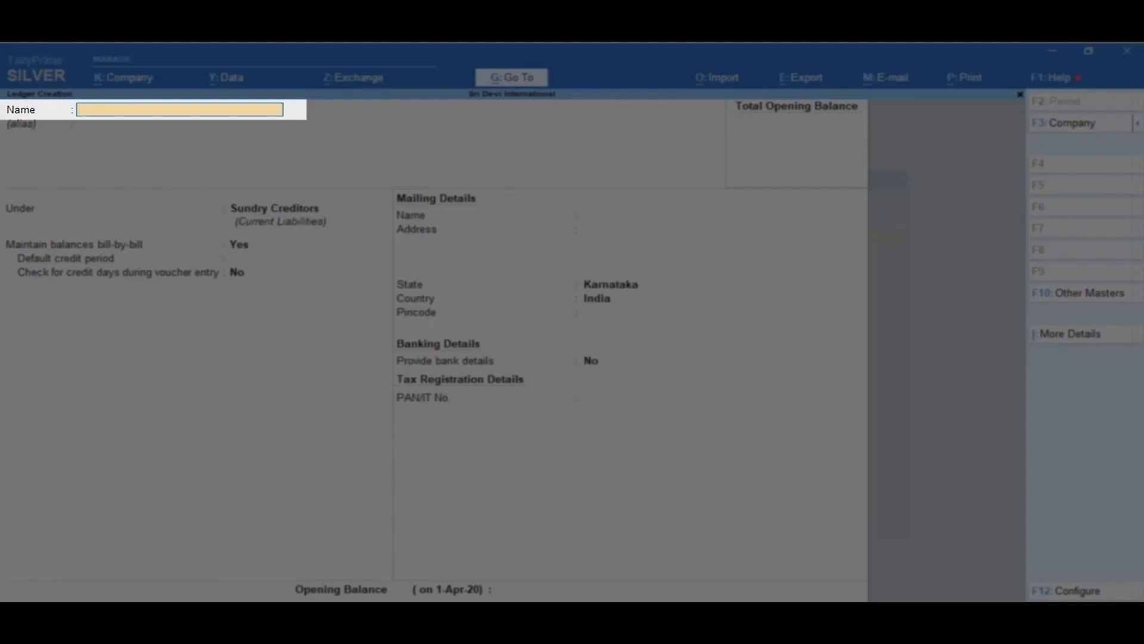
type("LG Electronics")
key("Return")
key("Return")
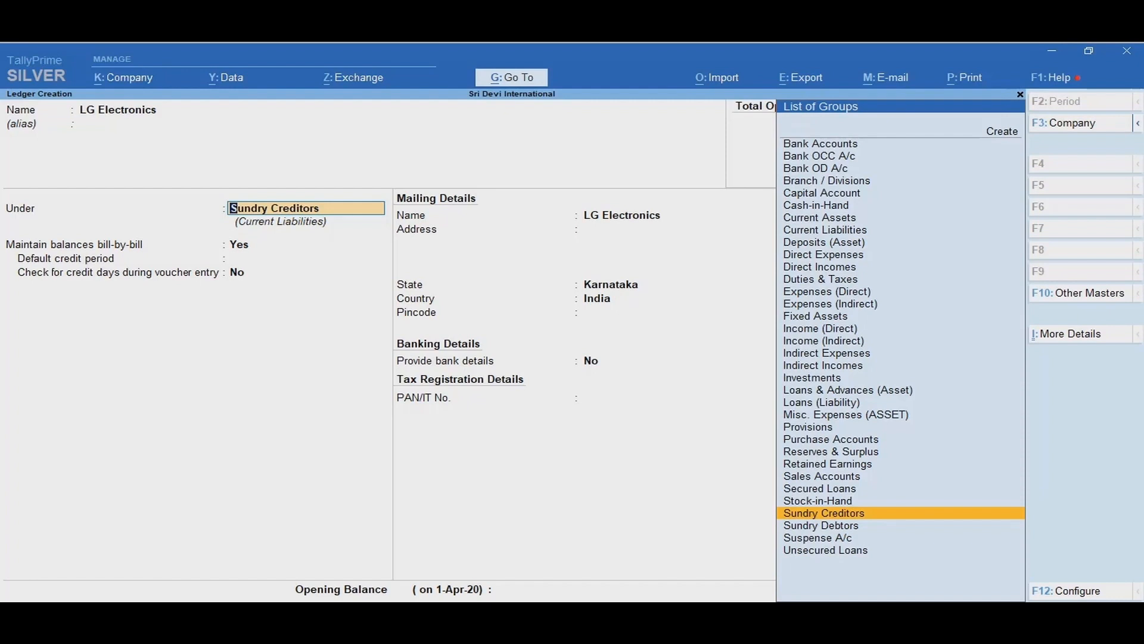
Step: Keep the ledger under Sundry Creditors with bill-by-bill balances, set a 30-day default credit period, and save it
key("Return")
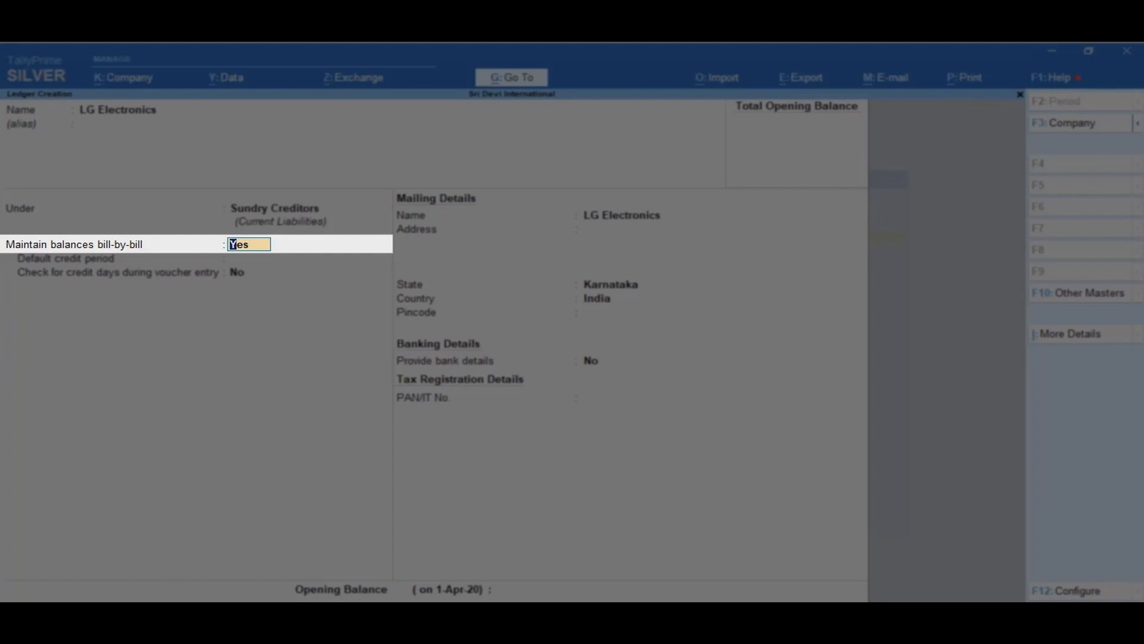
key("Return")
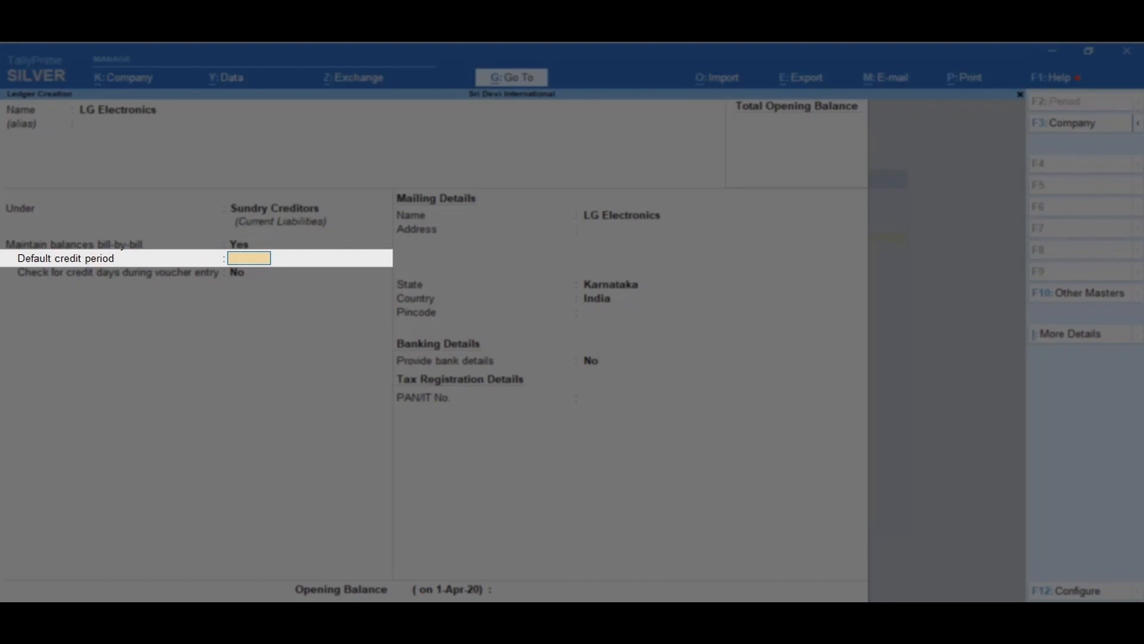
type("30")
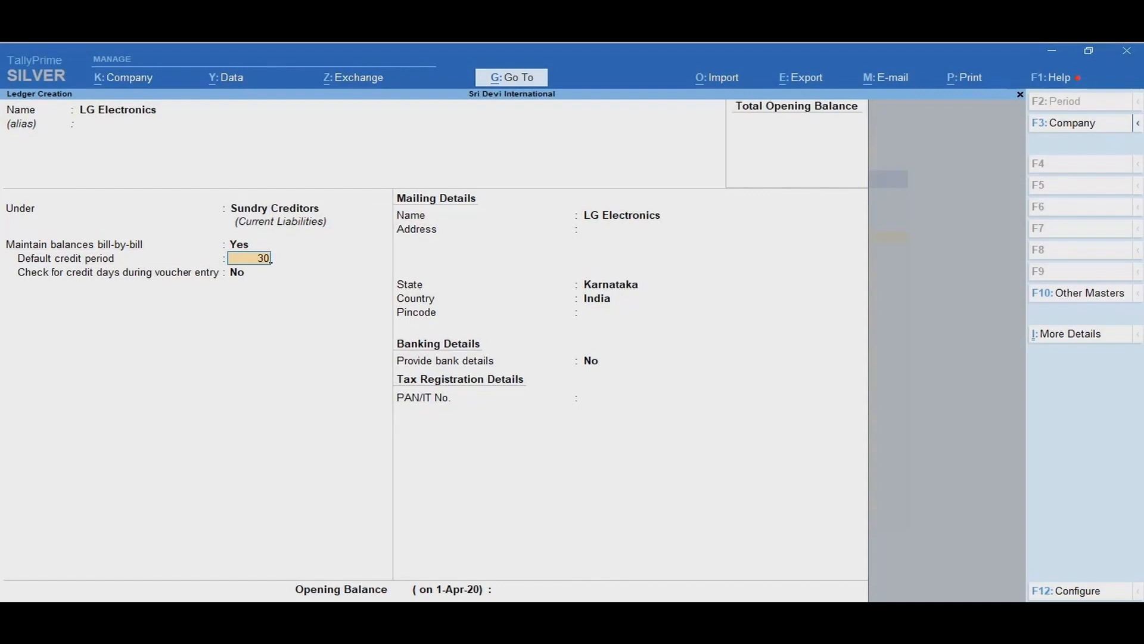
key("Return")
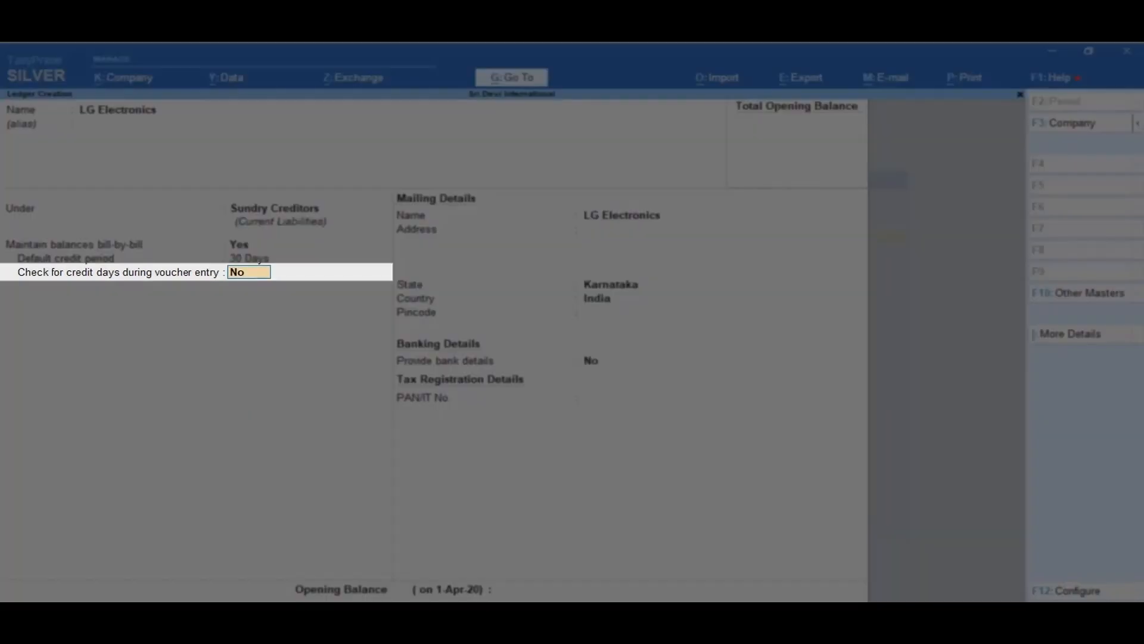
key("y")
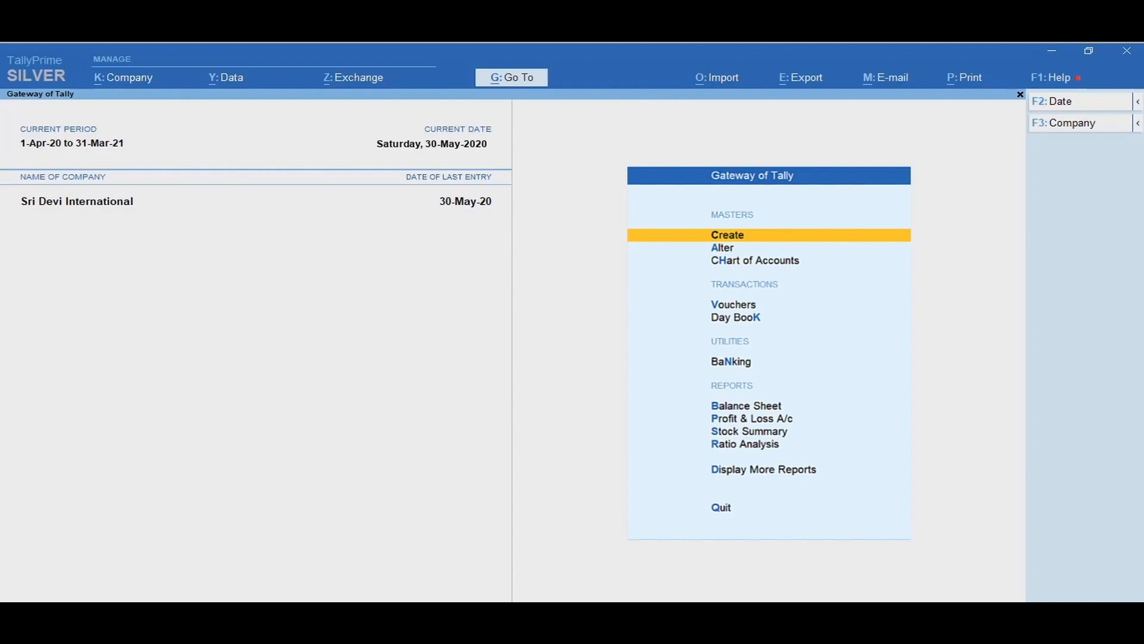
Step: Open voucher entry and switch to a Purchase voucher
key("v")
key("Return")
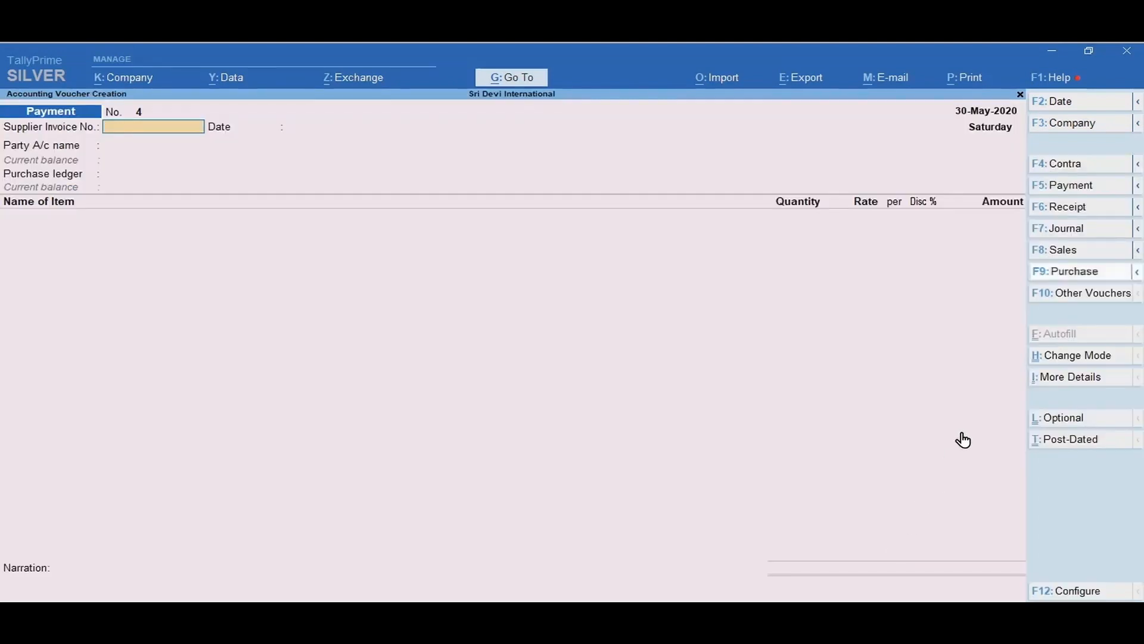
left_click(1070, 271)
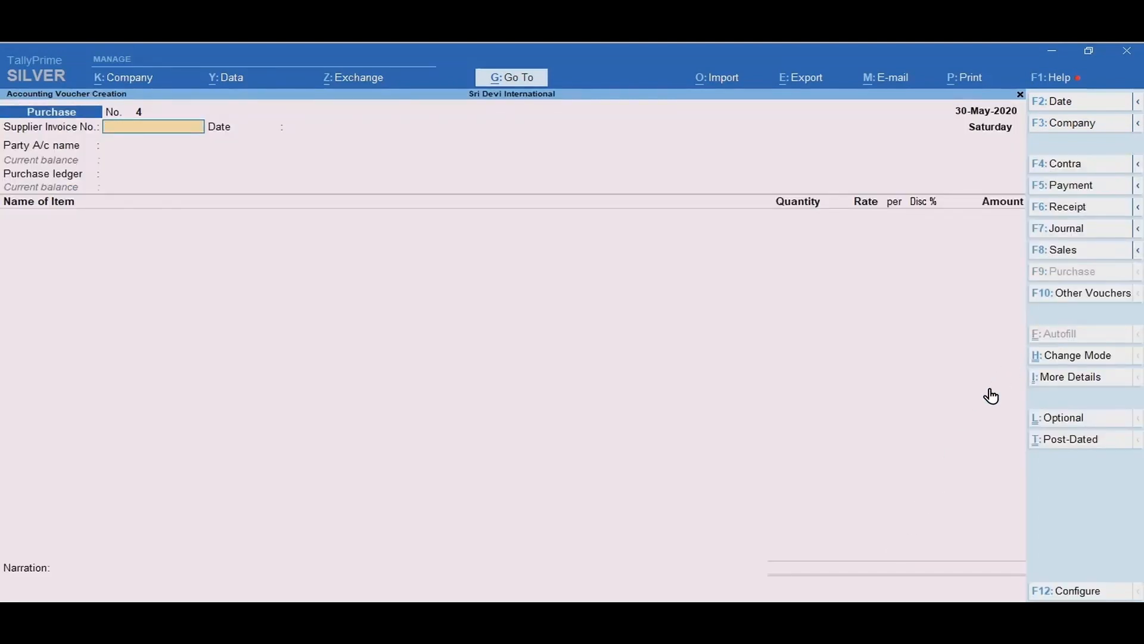
Step: Set the voucher date to 1 June 2020
key("F2")
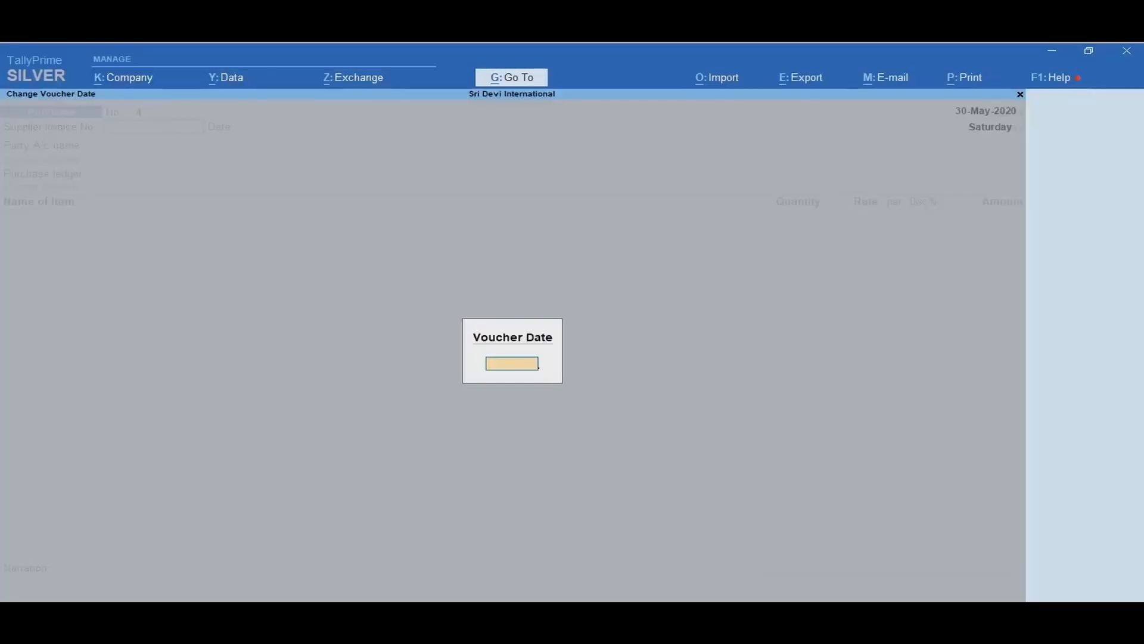
type("1 June 2020")
key("Return")
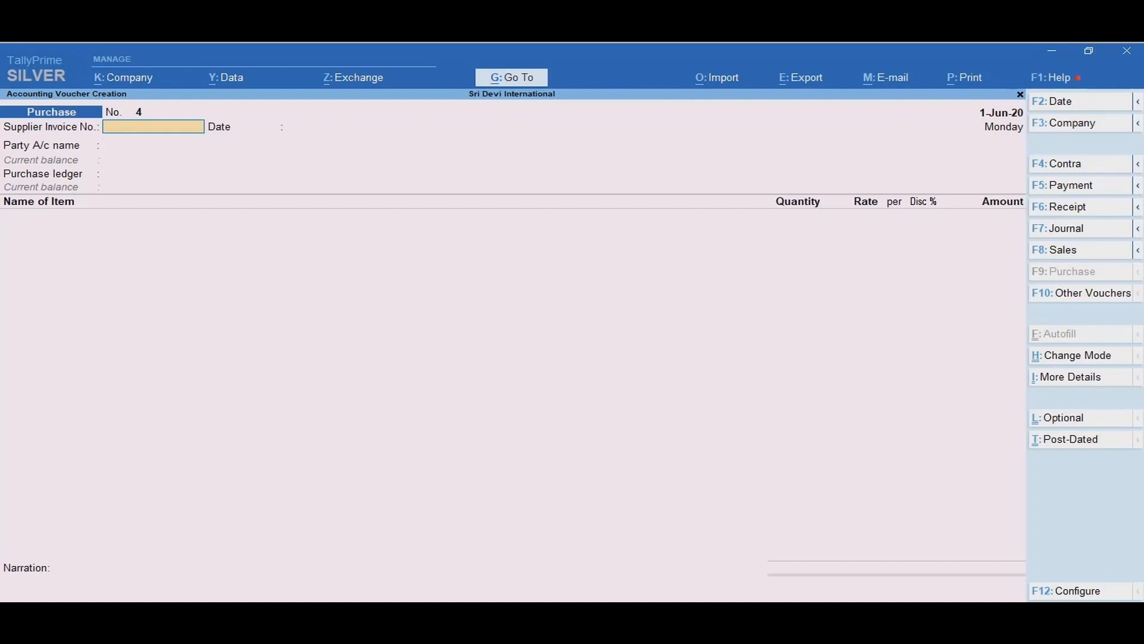
Step: Set the voucher mode to Item Invoice and review the voucher configuration settings
key("ctrl+h")
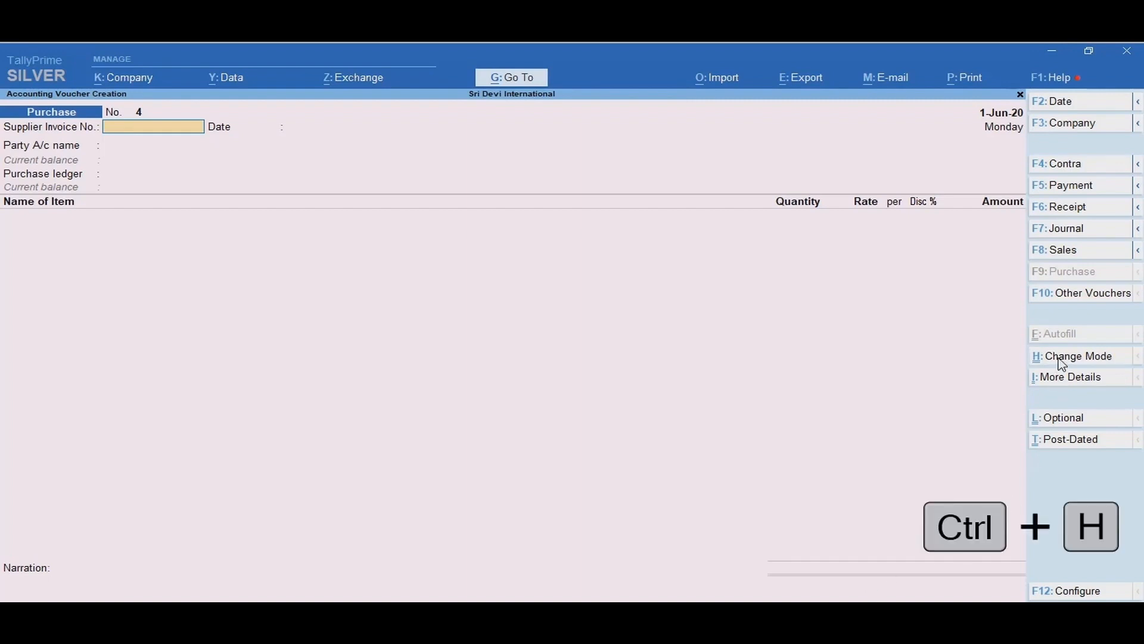
left_click(1061, 358)
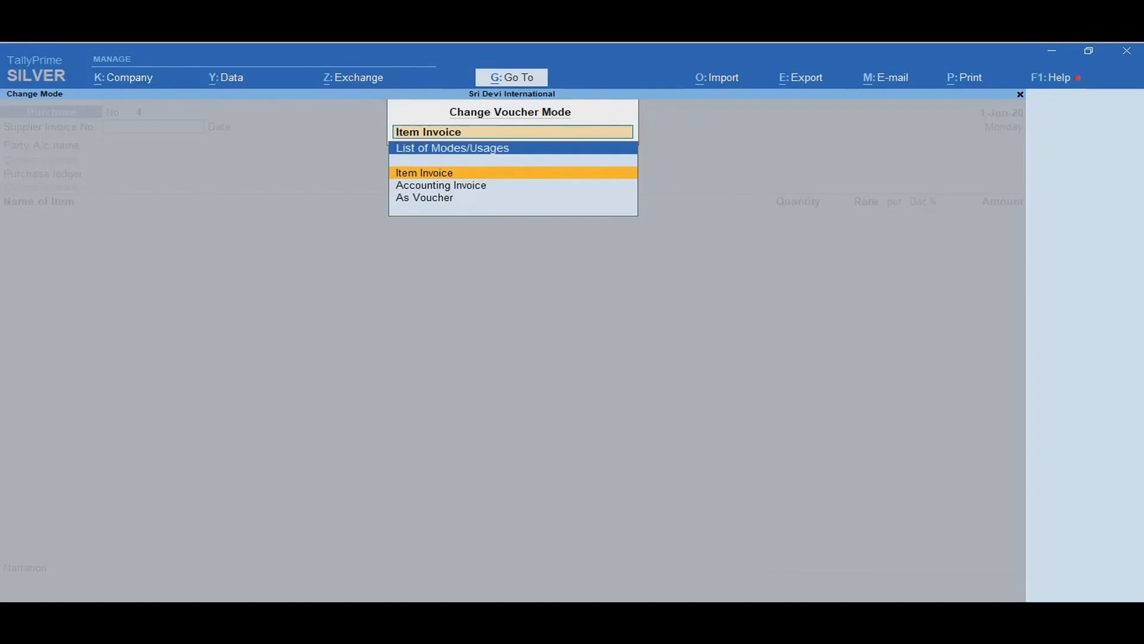
key("Return")
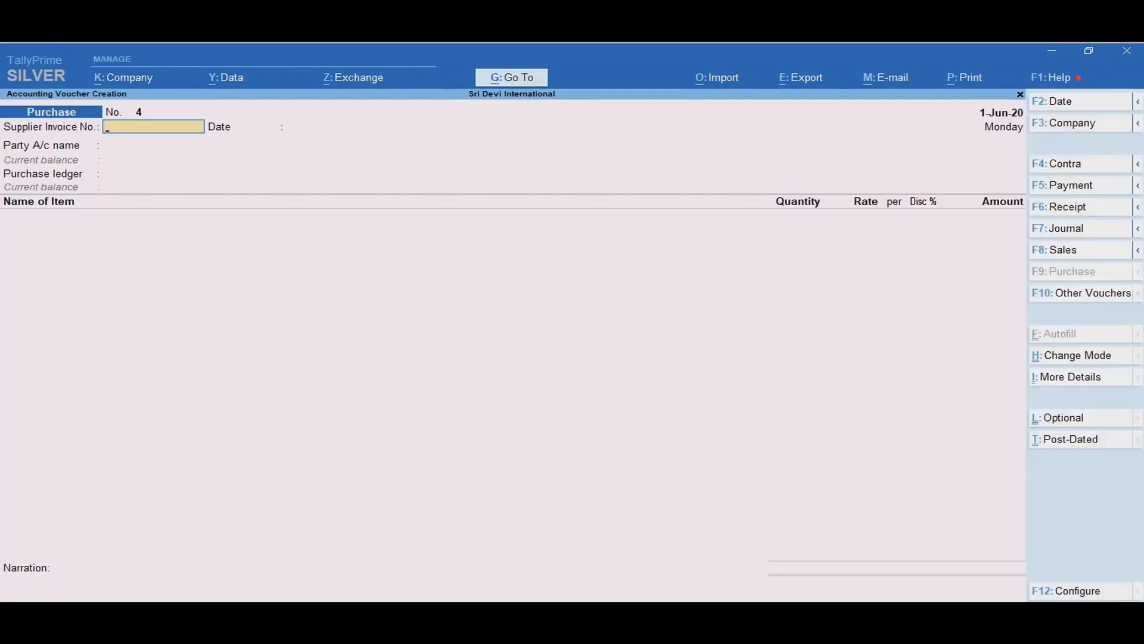
key("F12")
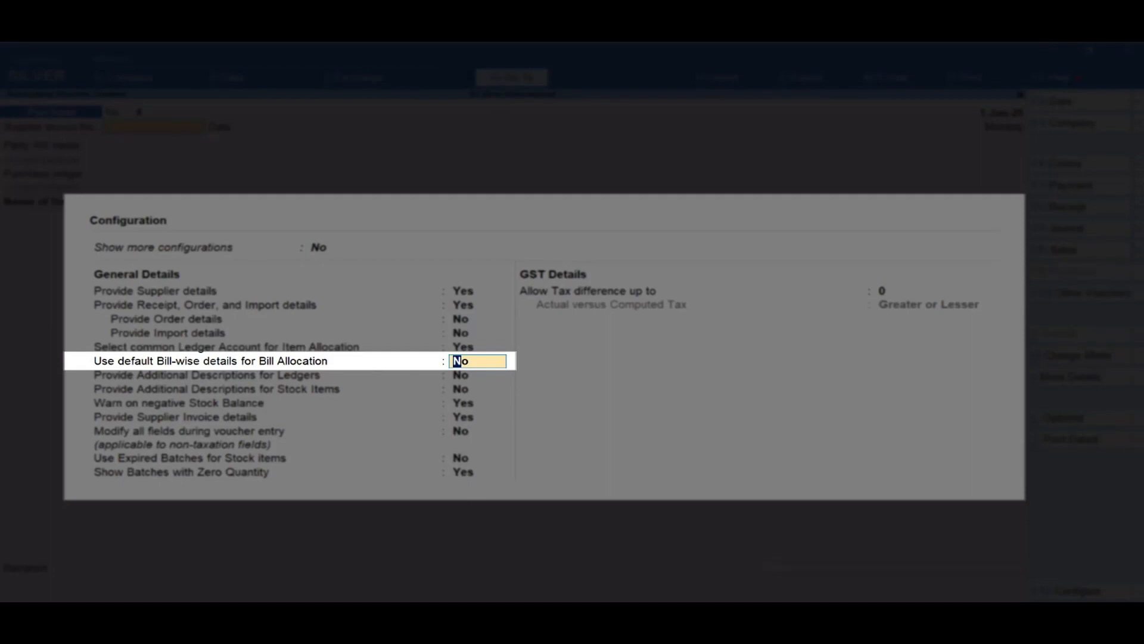
key("ctrl+a")
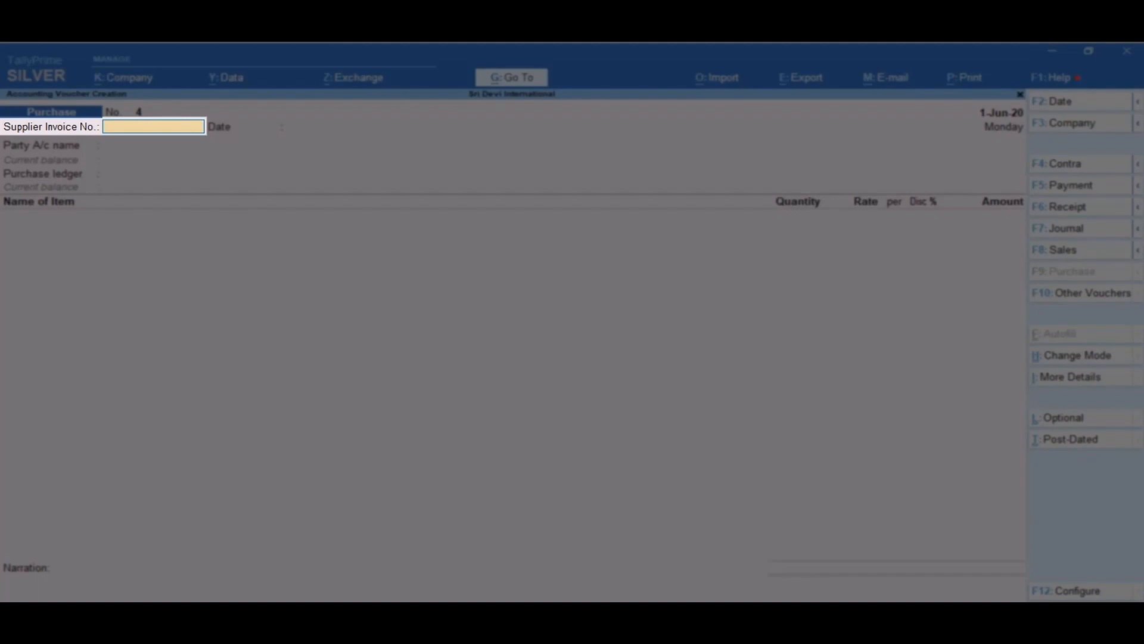
Step: Enter supplier invoice number LG/08 dated 1-Jun-20
type("LG/08")
key("Return")
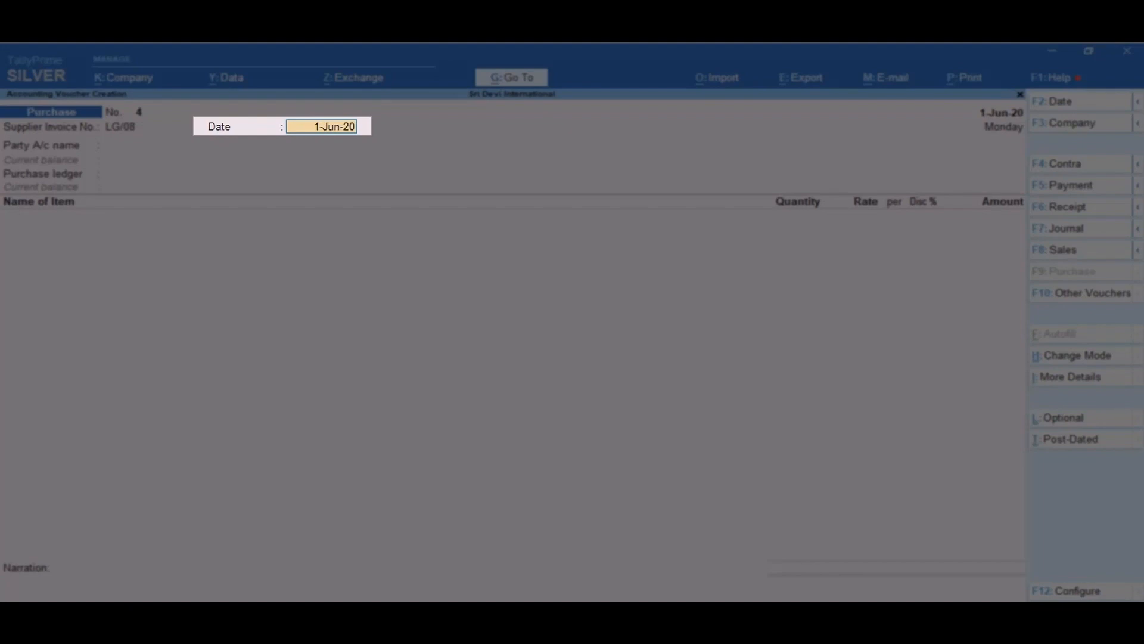
key("Return")
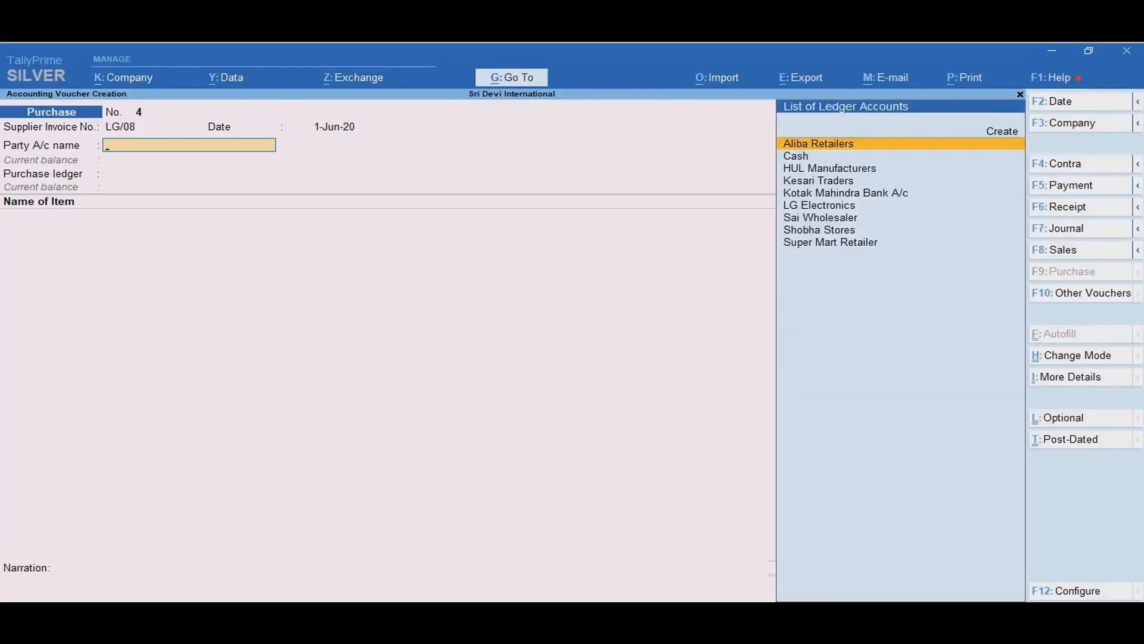
Step: Select LG Electronics as the party, keeping its party details and Karnataka state, and Purchase A/c as the purchase ledger
type("L")
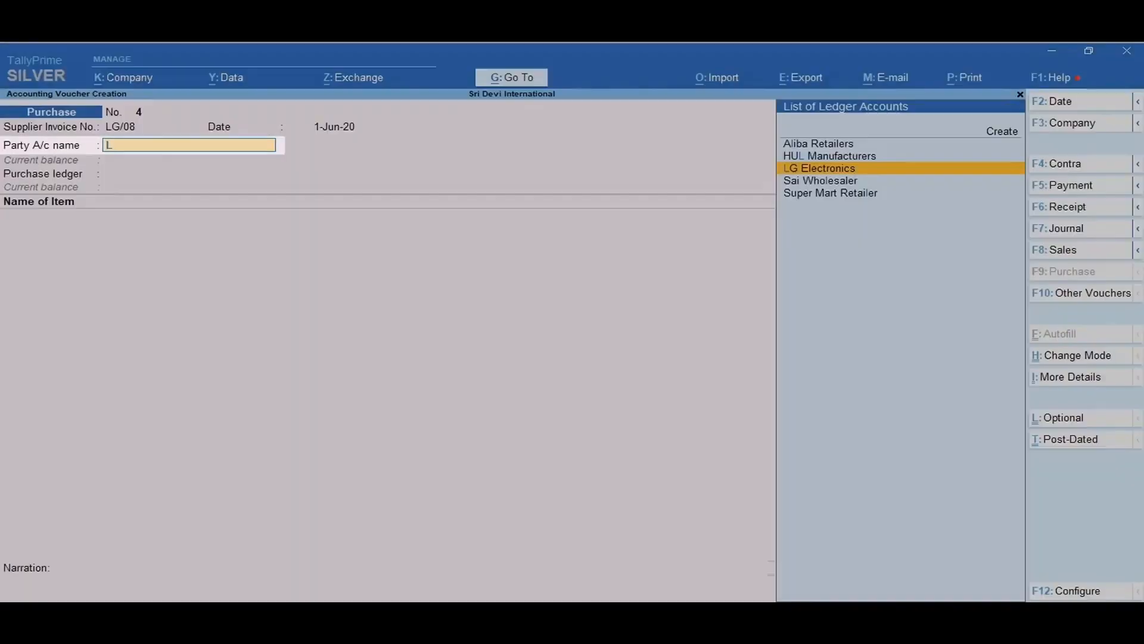
key("Return")
key("Return")
key("Return")
key("Return")
key("Return")
key("Return")
key("Return")
key("Return")
key("Return")
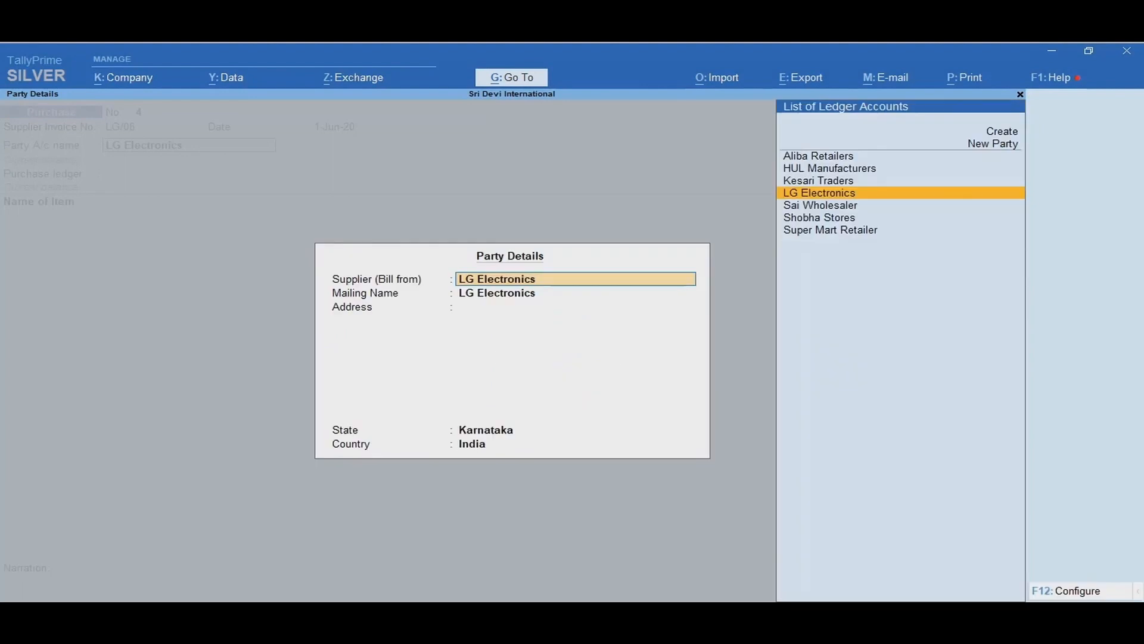
key("Return")
key("Return")
key("Return")
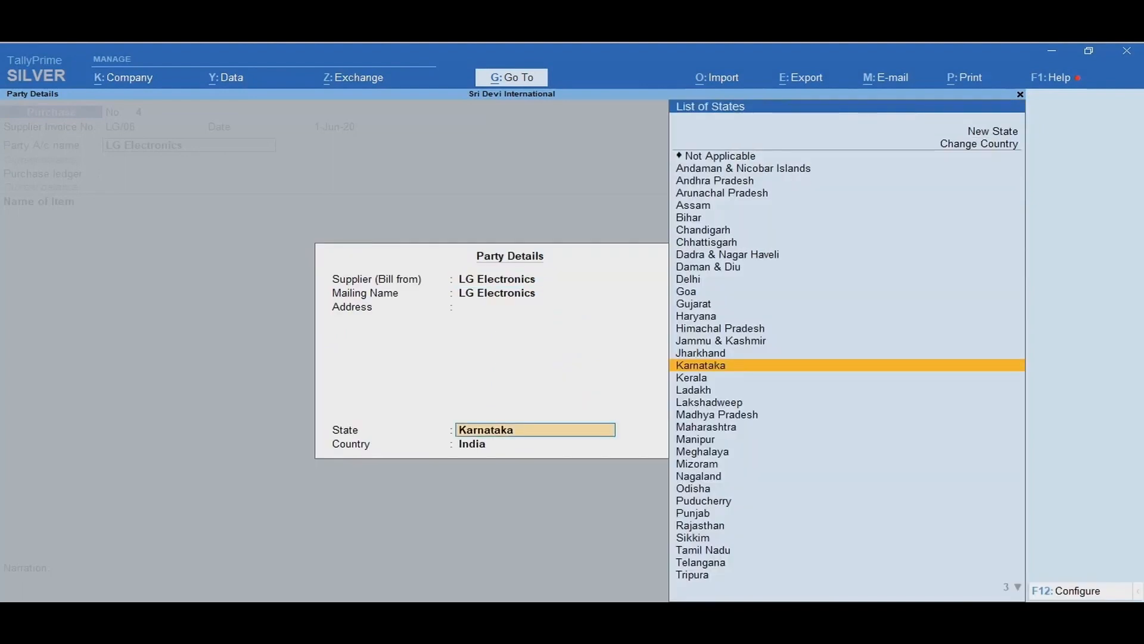
key("Return")
key("Return")
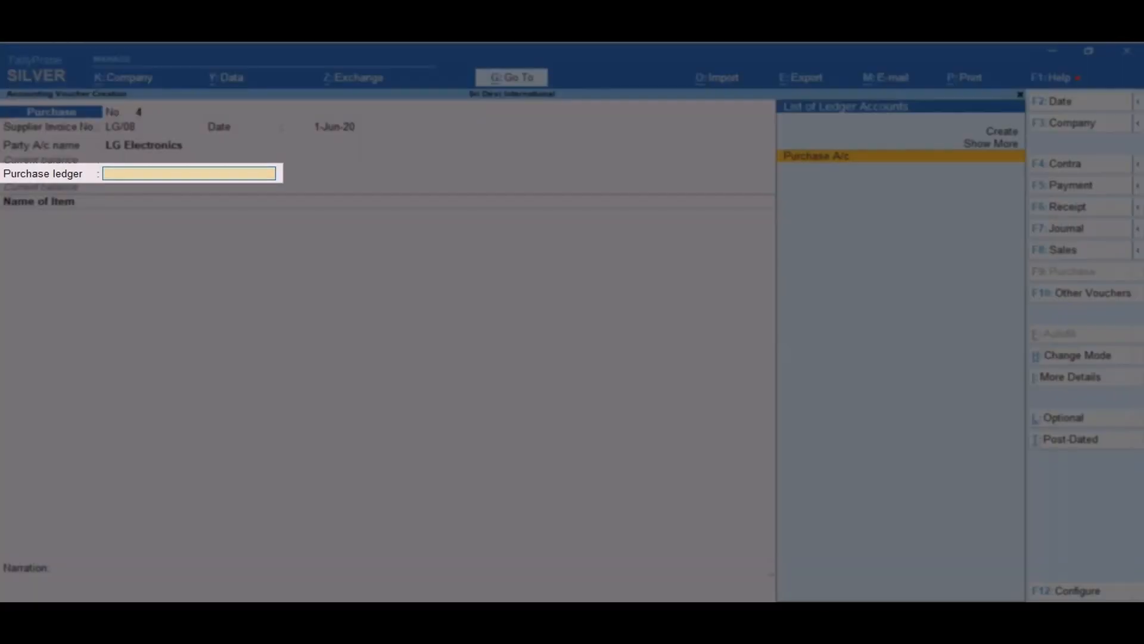
key("Return")
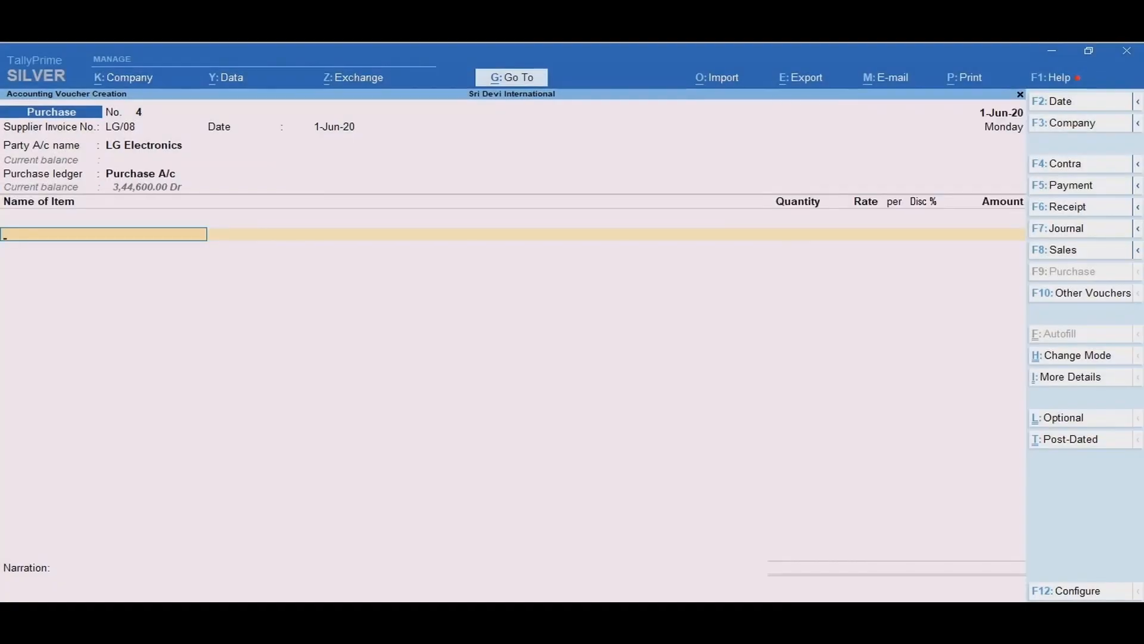
Step: Add item LG 6Kg Front Load-WM from the Karnataka Loation godown: 10 Nos. at a rate of 35000
type("Lg")
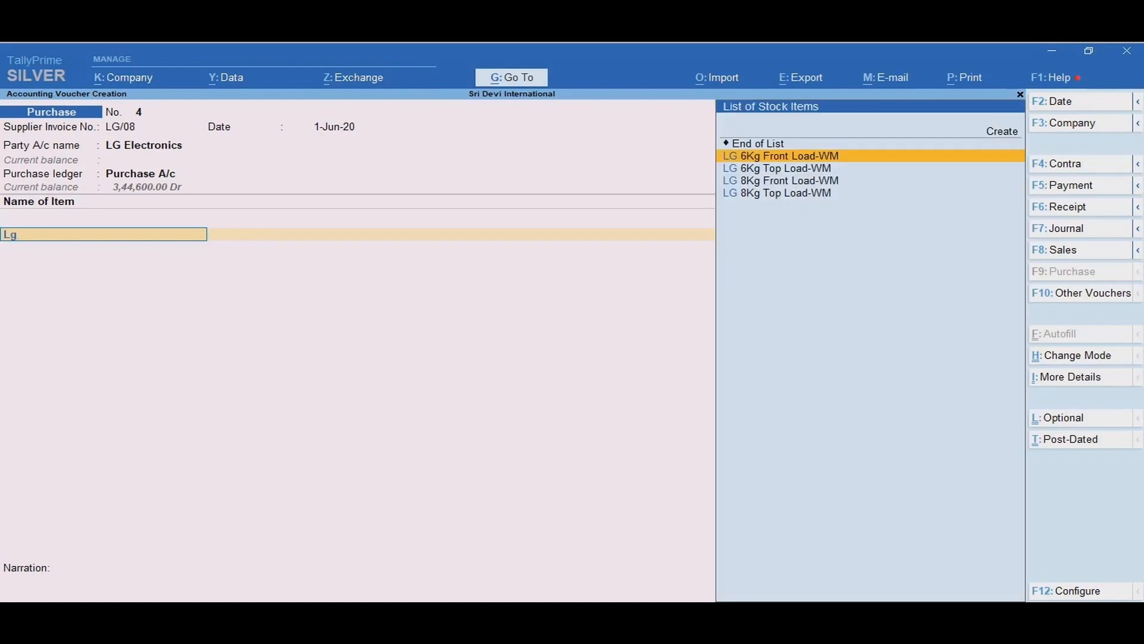
key("Return")
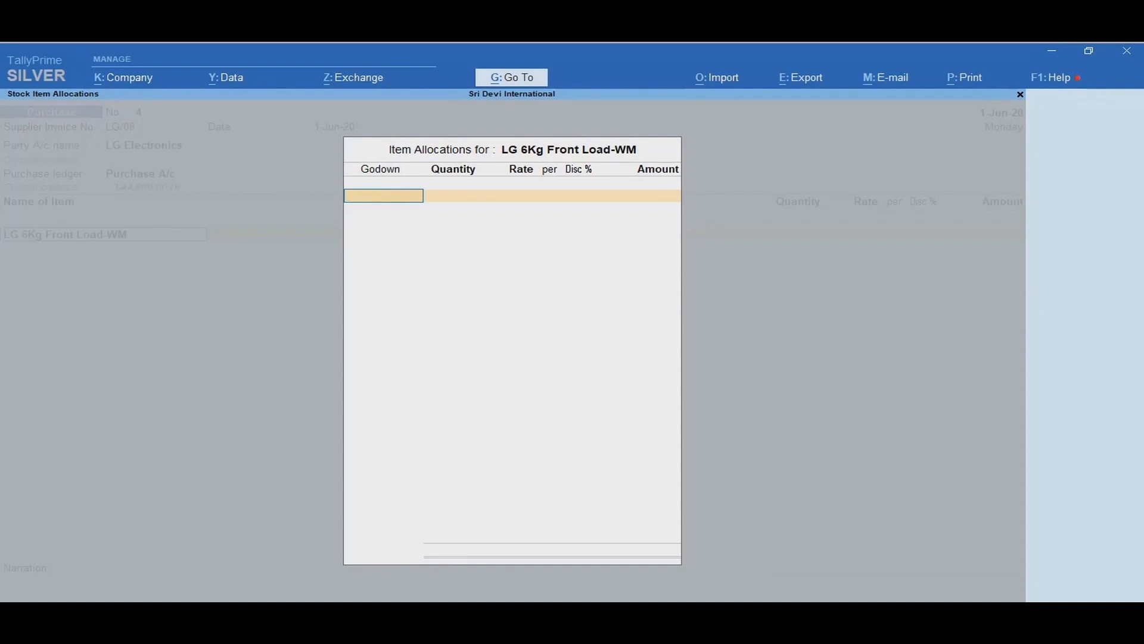
type("K")
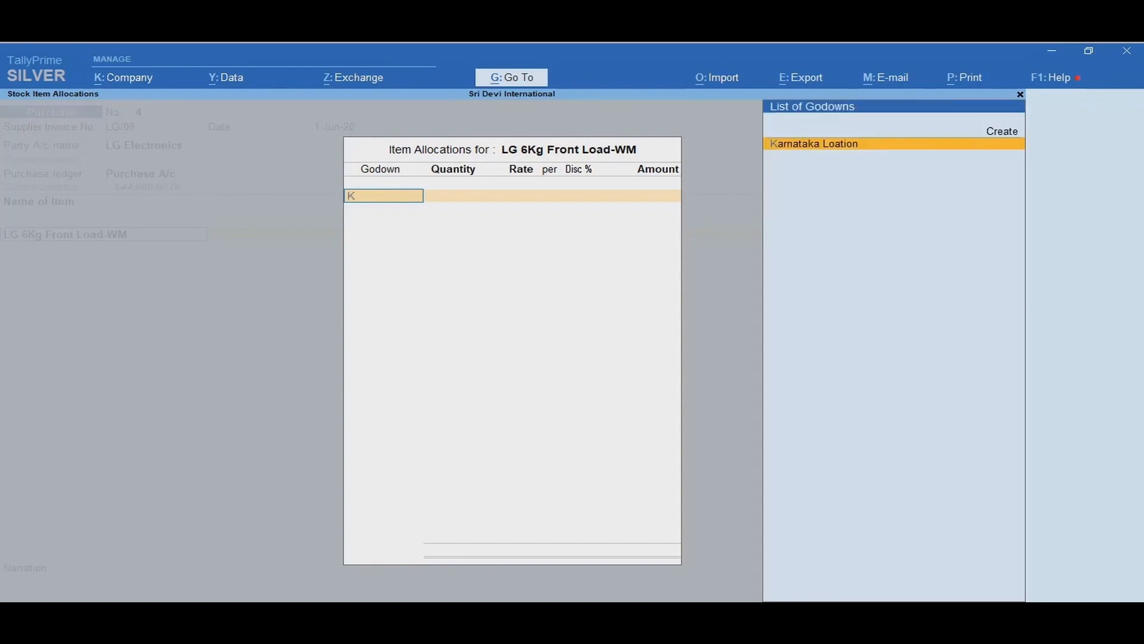
key("Return")
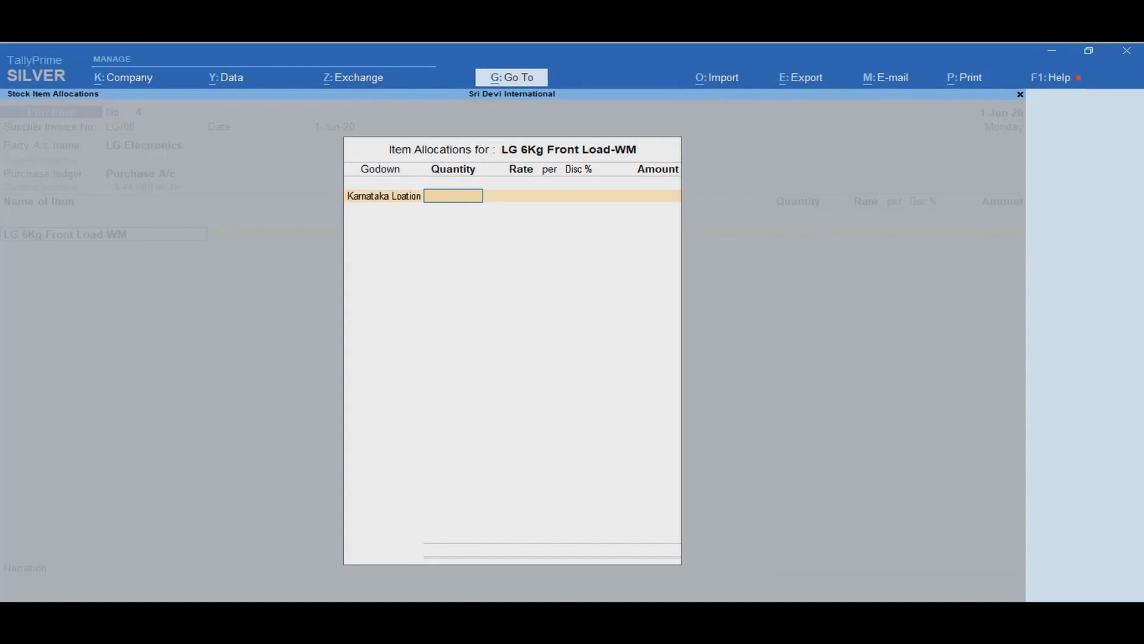
type("10")
key("Return")
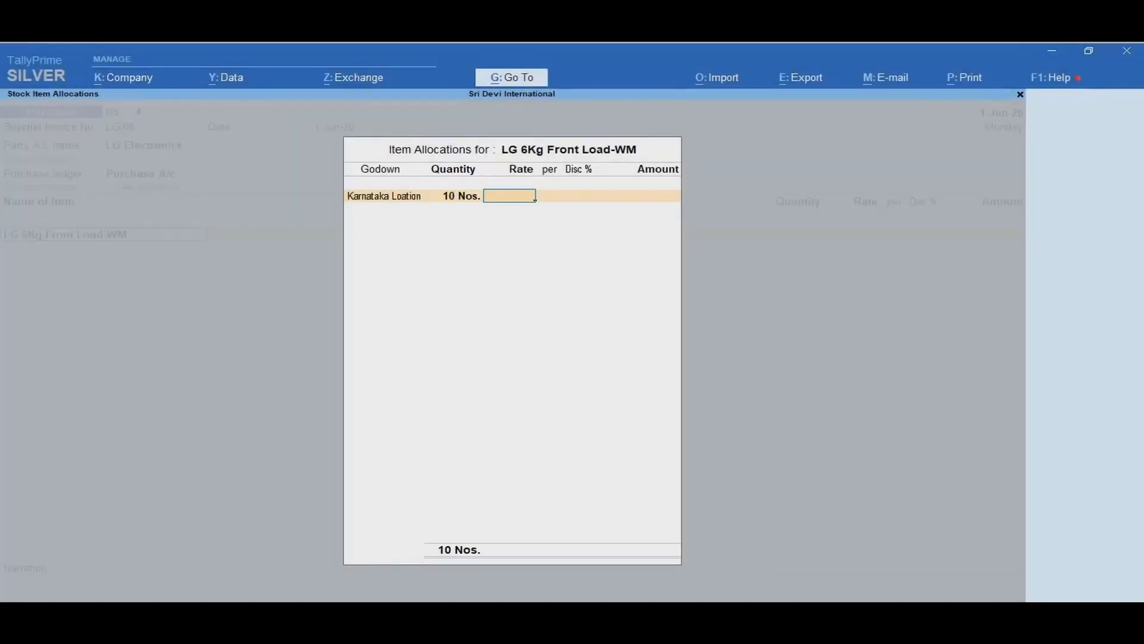
type("350000.00")
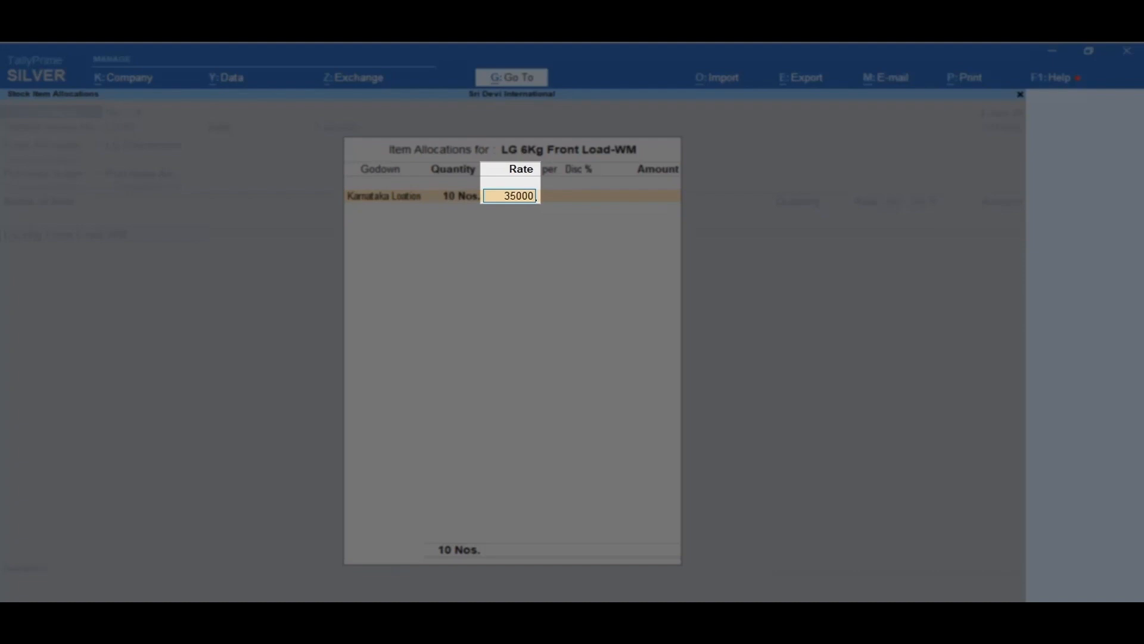
key("Return")
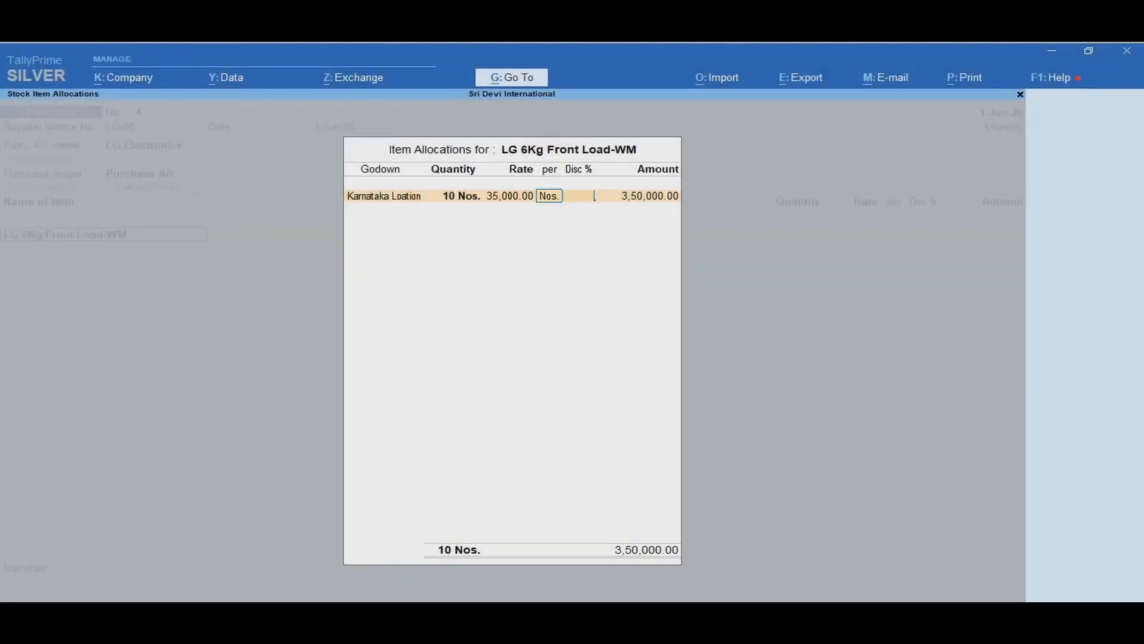
key("Return")
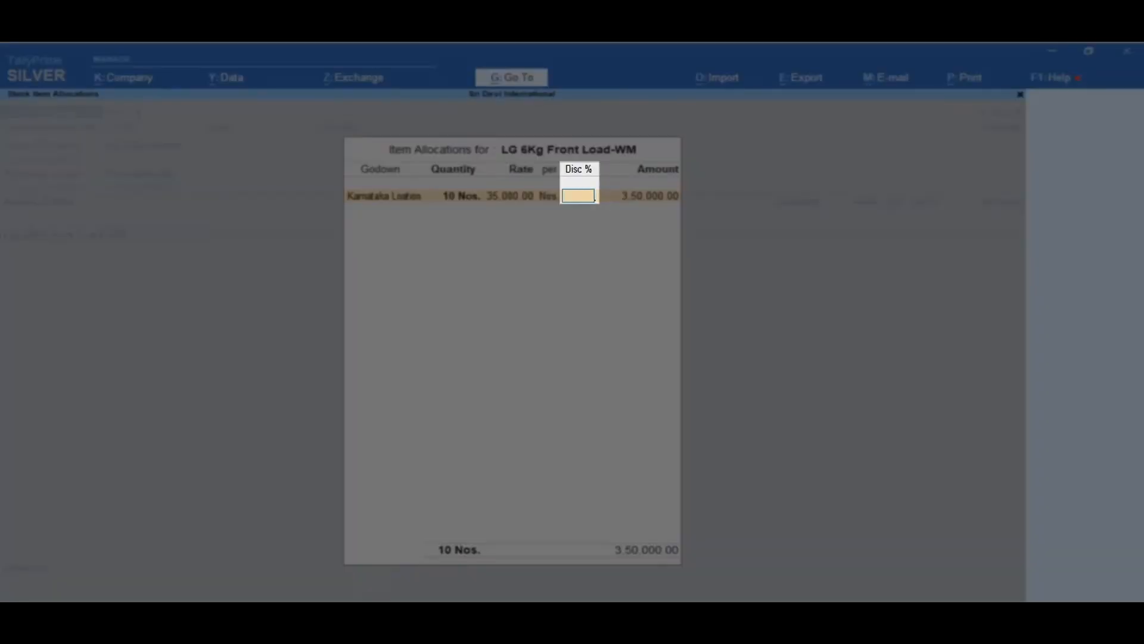
key("Return")
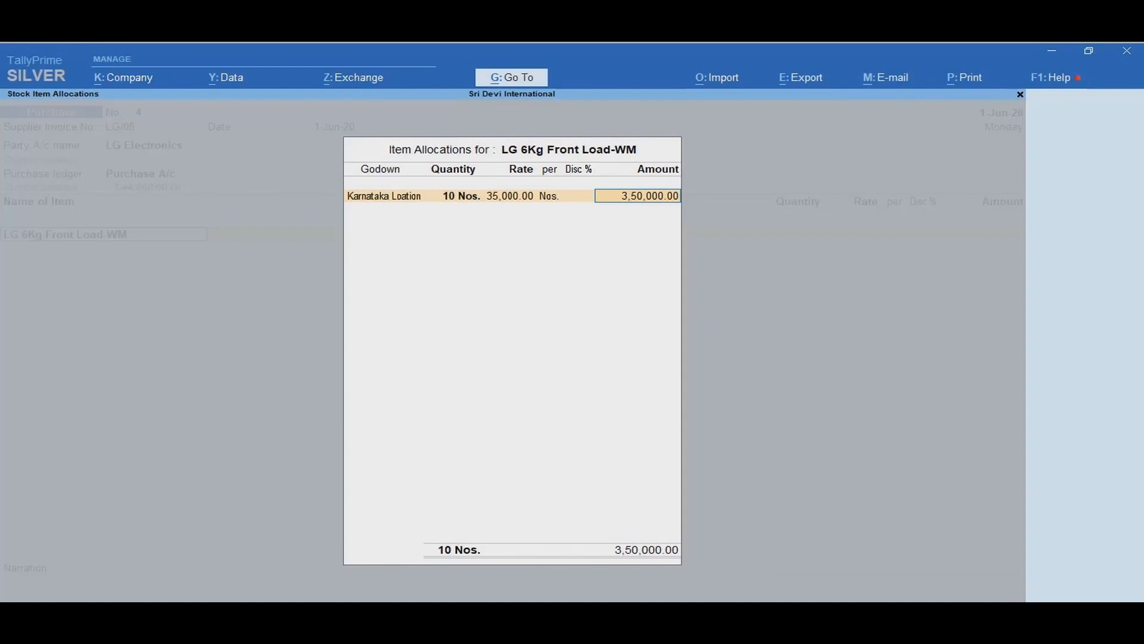
key("Return")
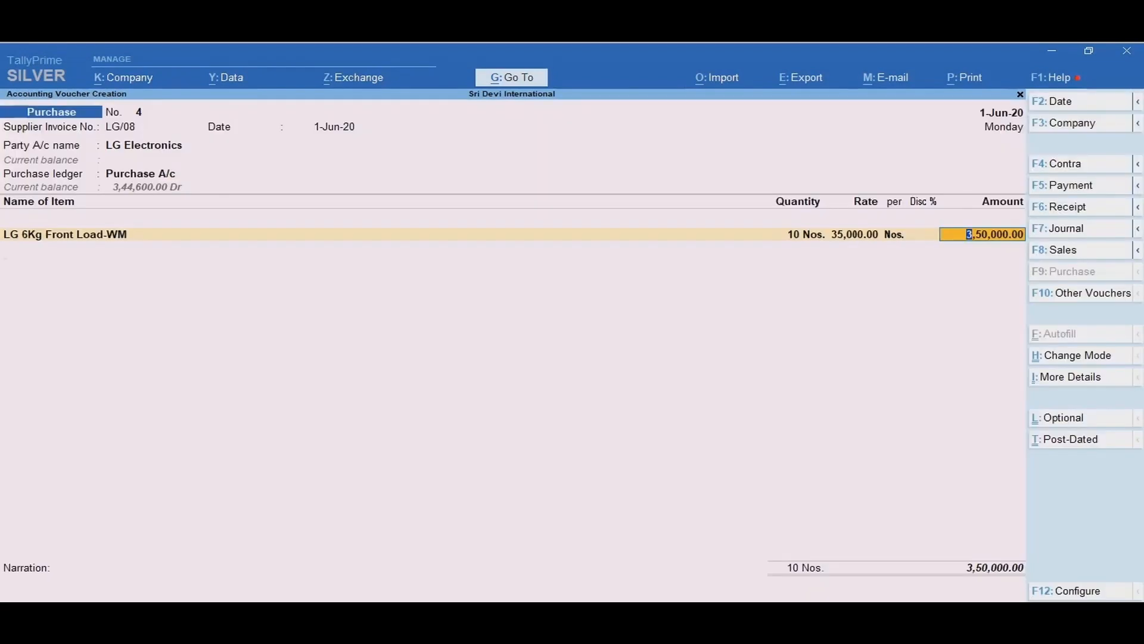
Step: Add item LG 6Kg Top Load-WM from the Karnataka Loation godown: 50 Nos. at a rate of 15000
key("Return")
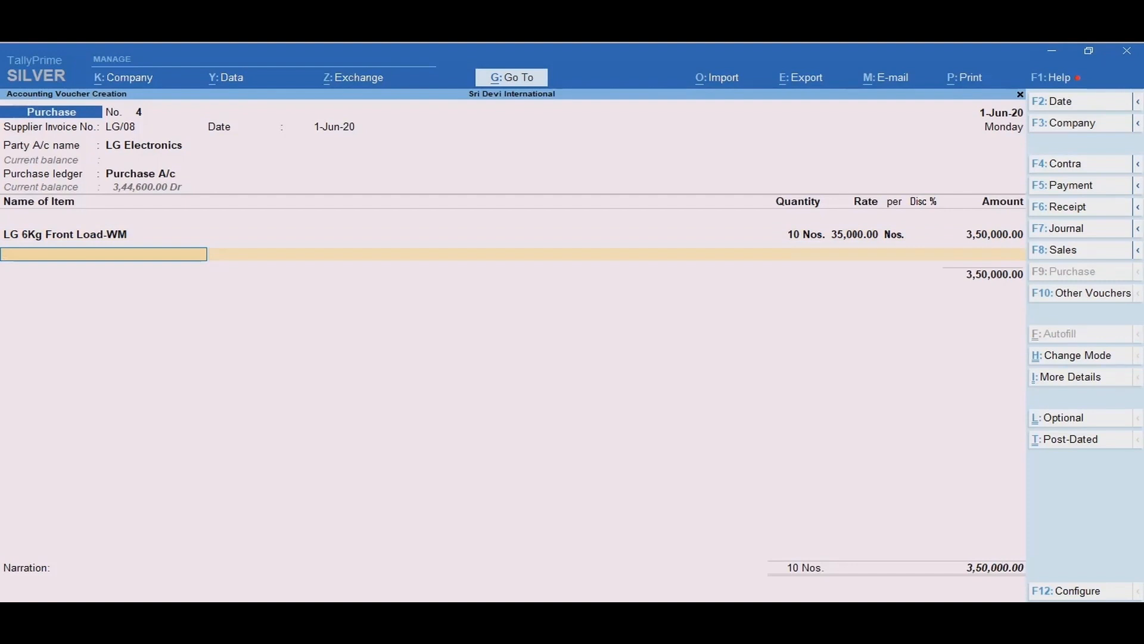
type("L")
key("Down")
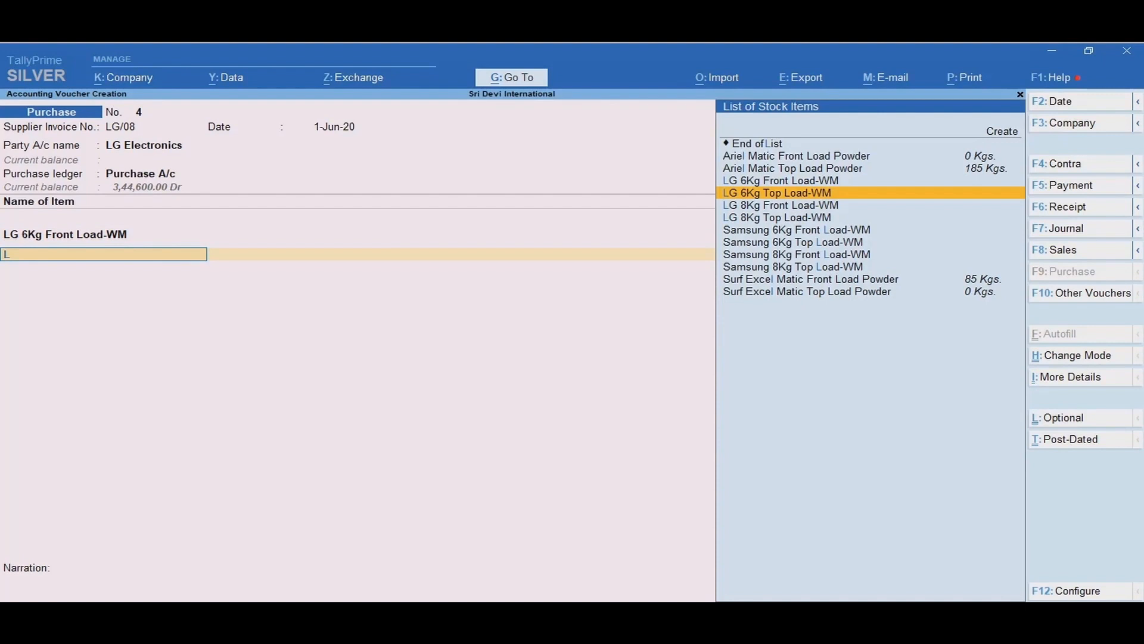
key("Return")
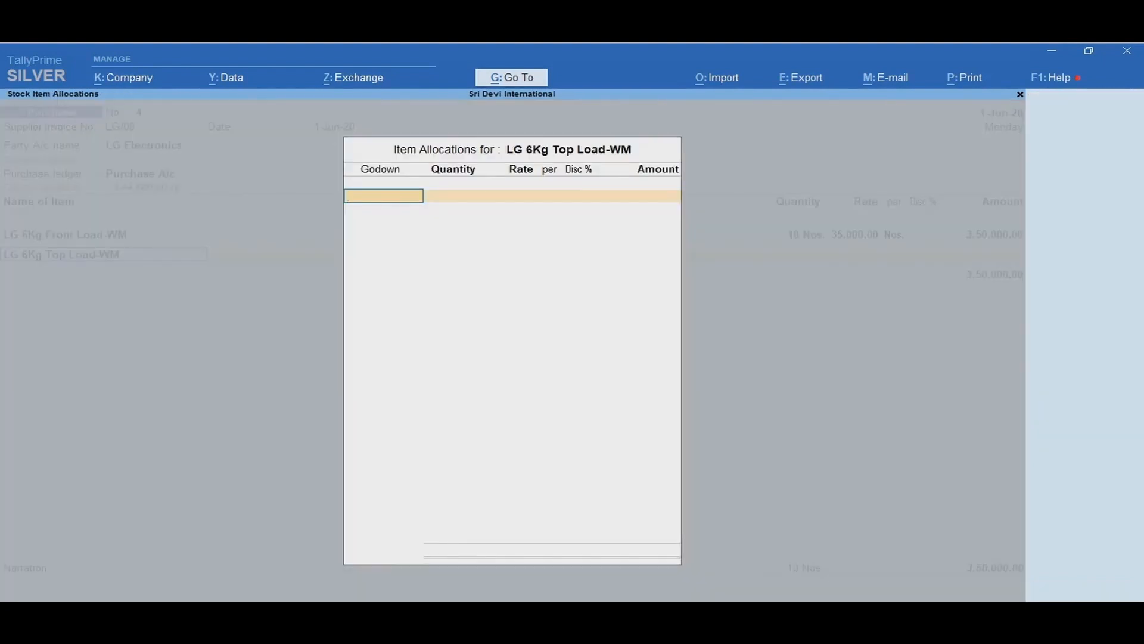
type("K")
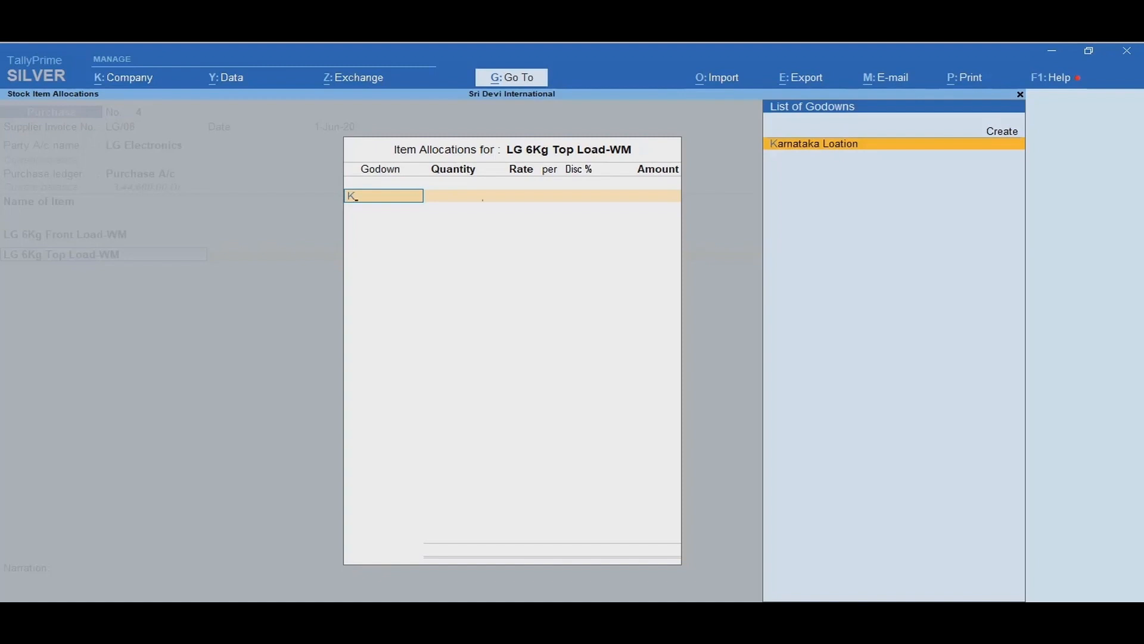
key("Return")
type("50")
key("Return")
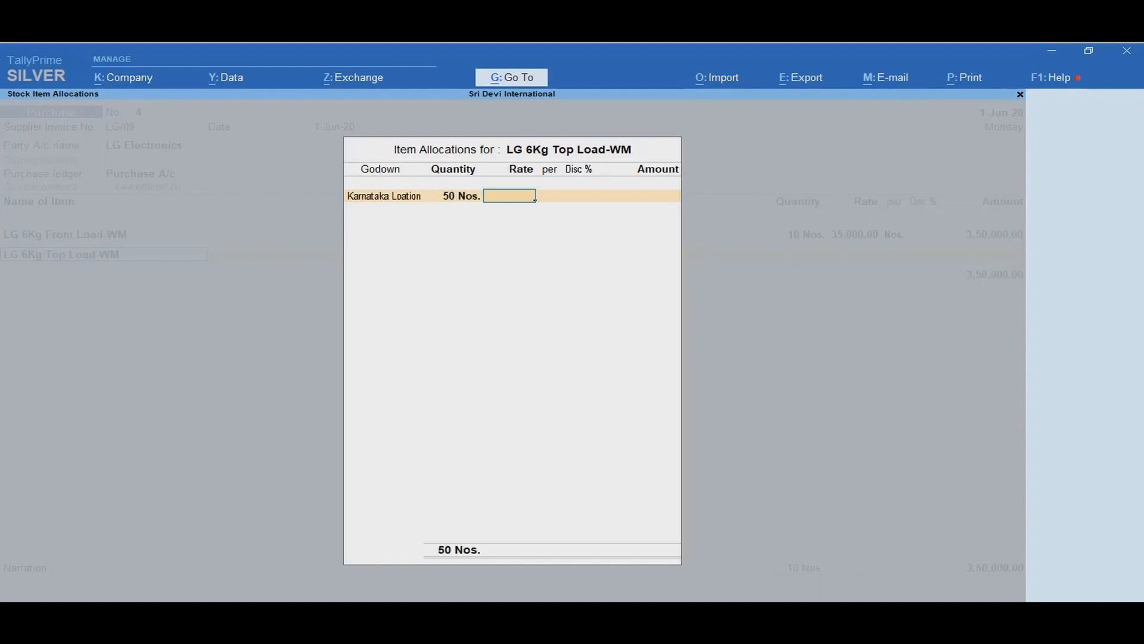
type("15000")
key("Return")
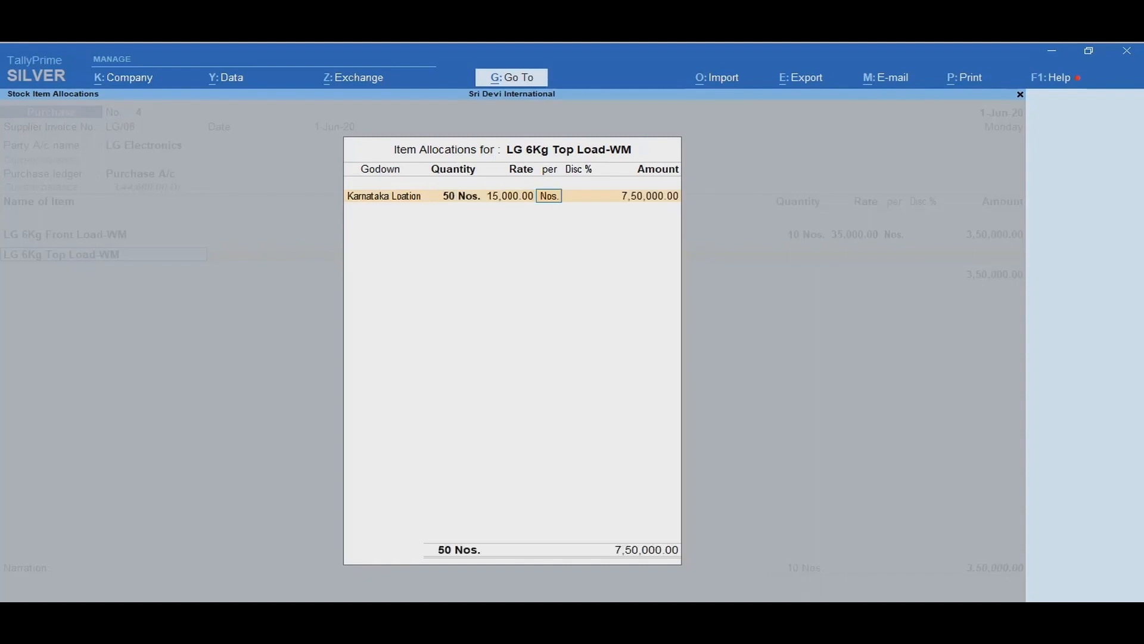
key("Return")
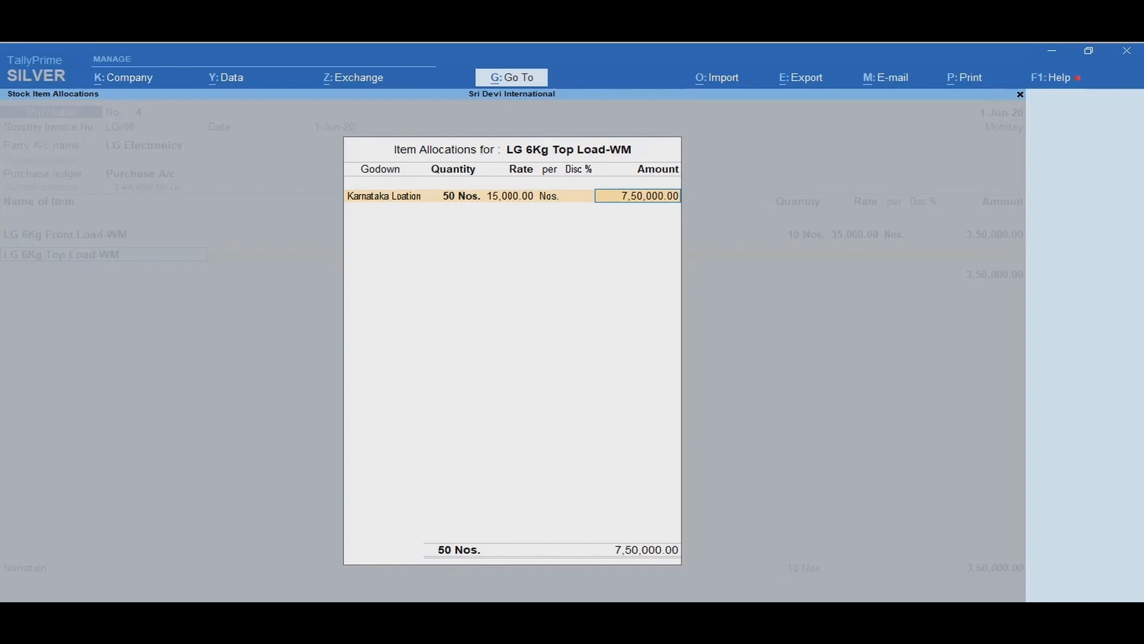
key("Return")
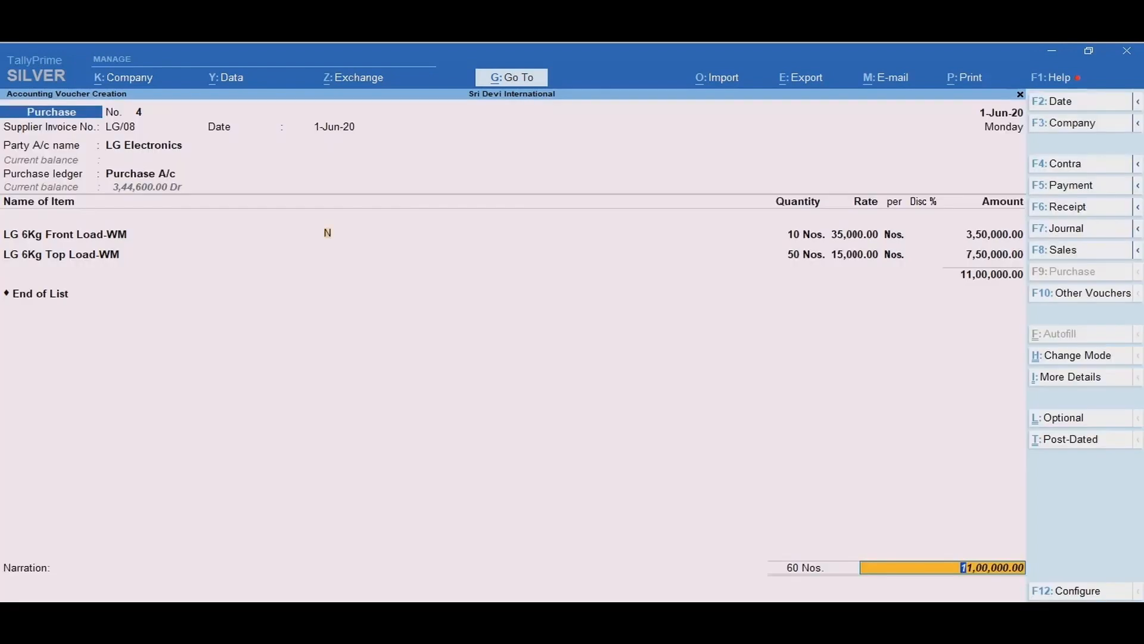
Step: Accept the bill-wise details as a new reference LG/08 with 30 days credit for the full amount
key("Return")
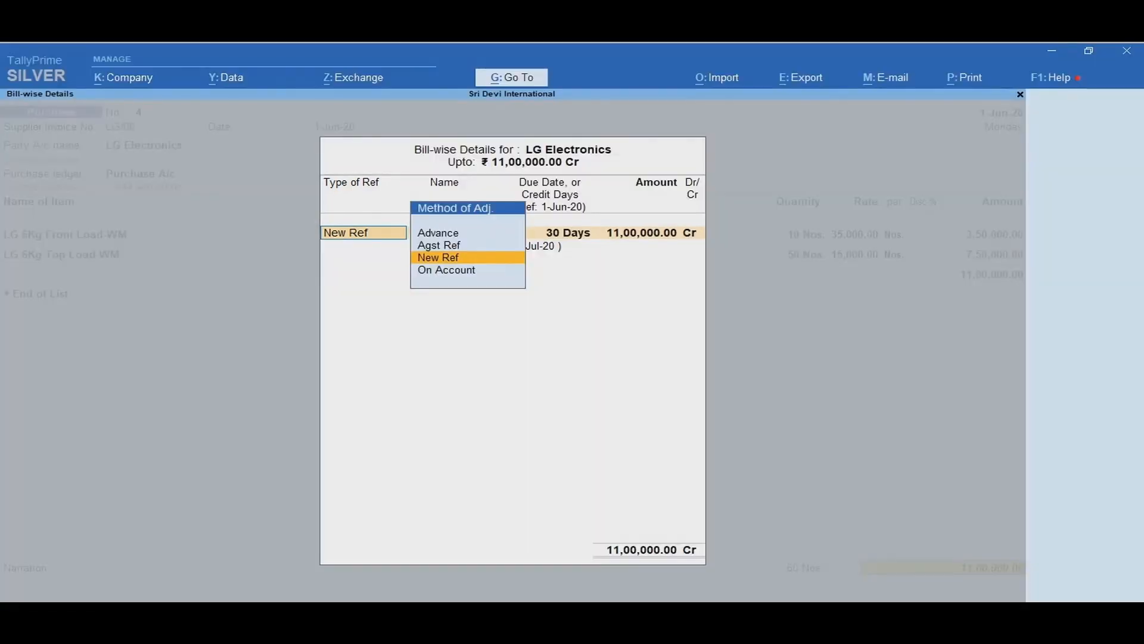
key("Return")
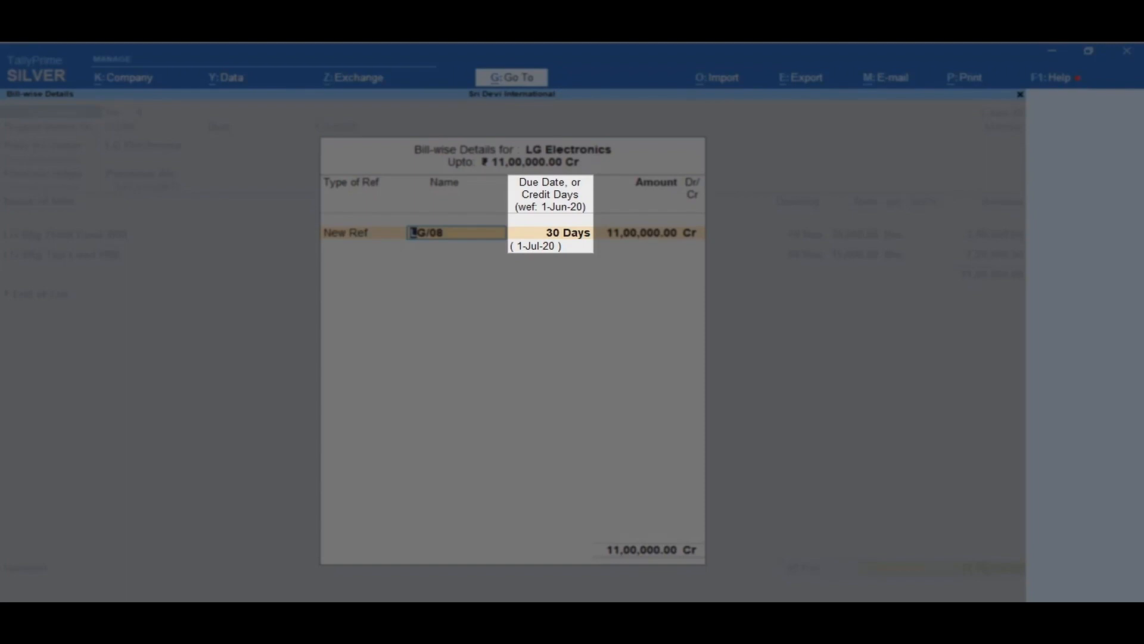
key("Return")
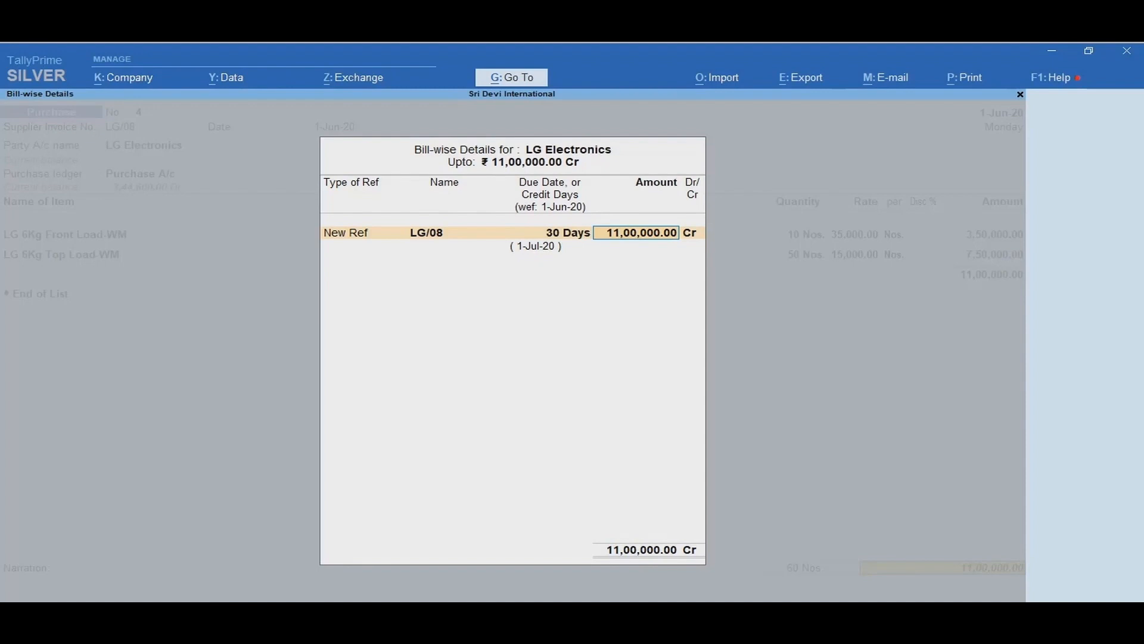
key("Return")
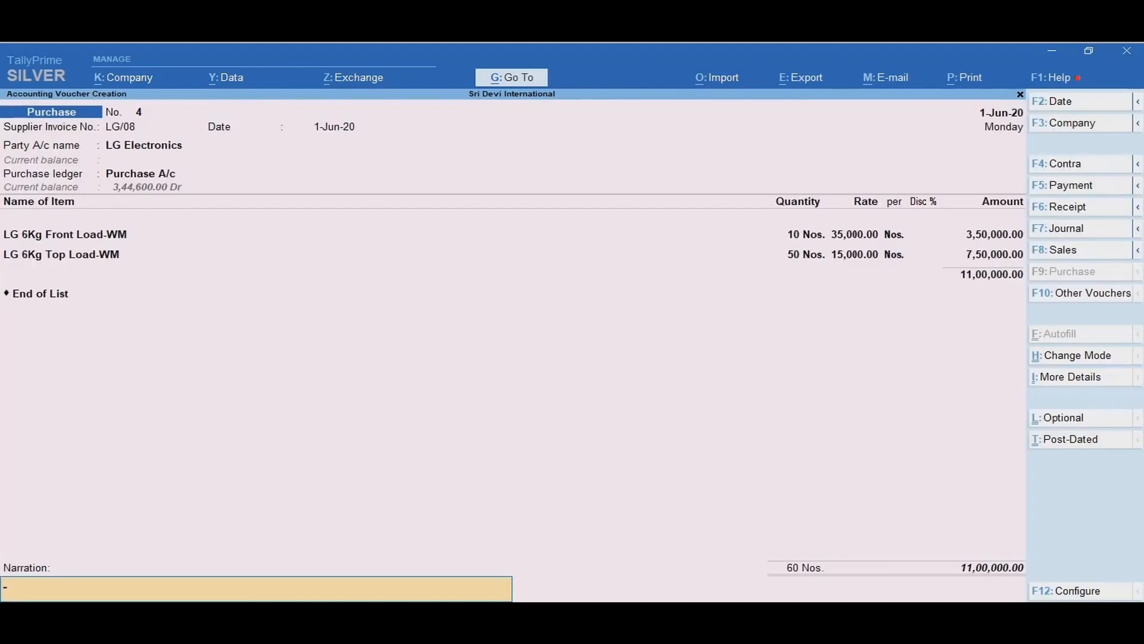
Step: Enter the narration "Being goods purchase form LG Electronics on credit" and save the voucher
type("Being goods purchase form LG Electronics on credit")
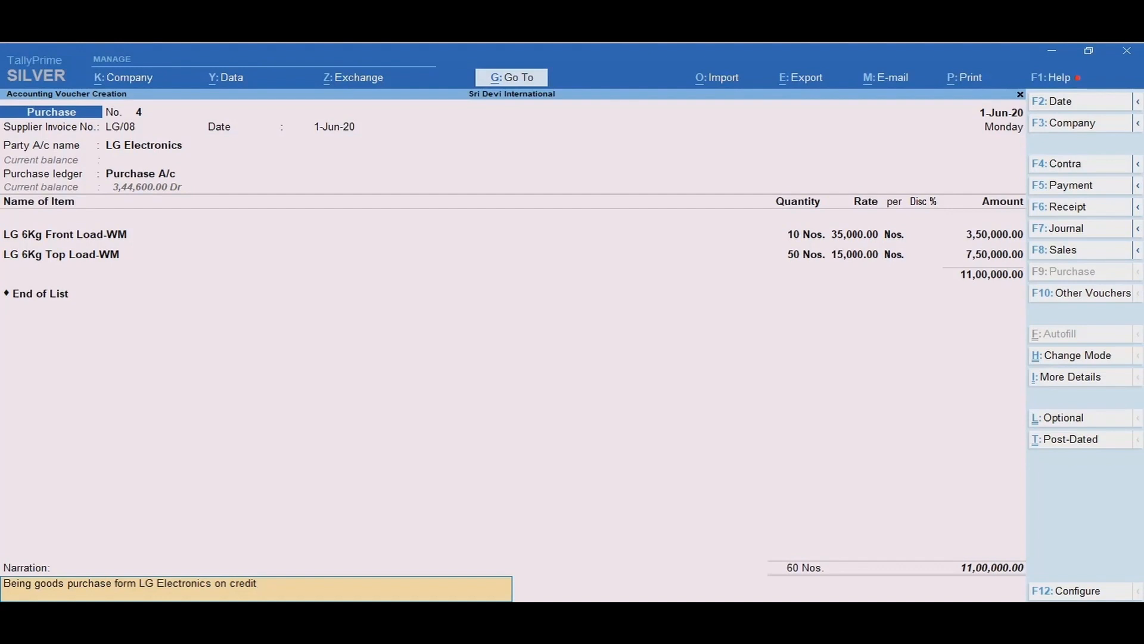
key("Return")
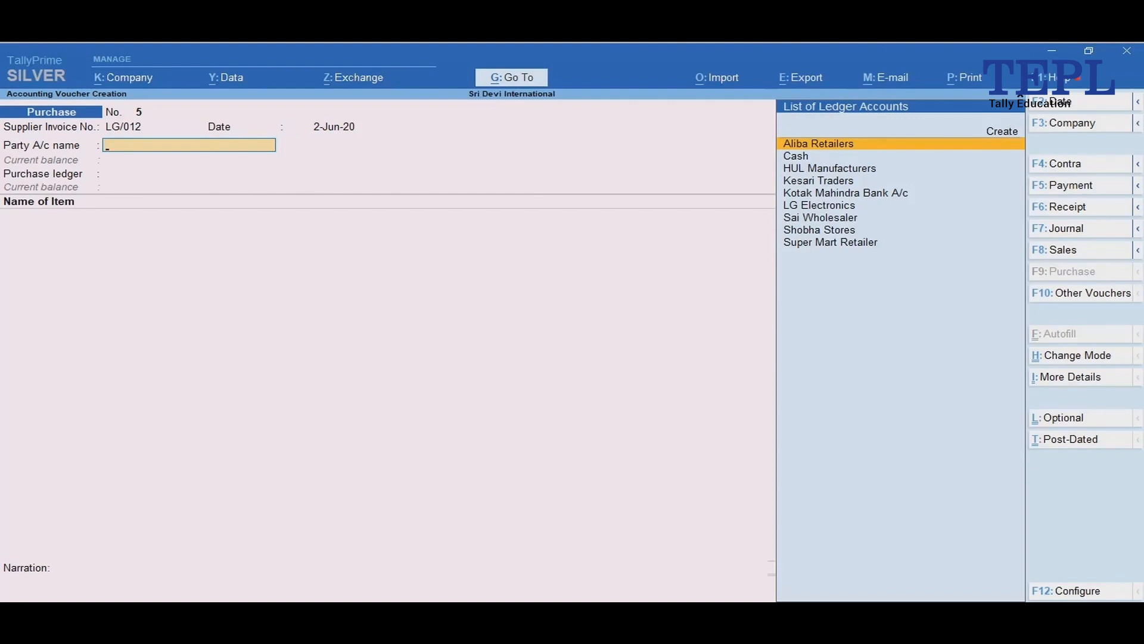
Step: Record invoice LG/012 dated 2-Jun-20 from LG Electronics for 10 Nos. LG 8Kg Front Load-WM at 40000 and 10 Nos. LG 8Kg Top Load-WM at 18000
type("LG Electronics")
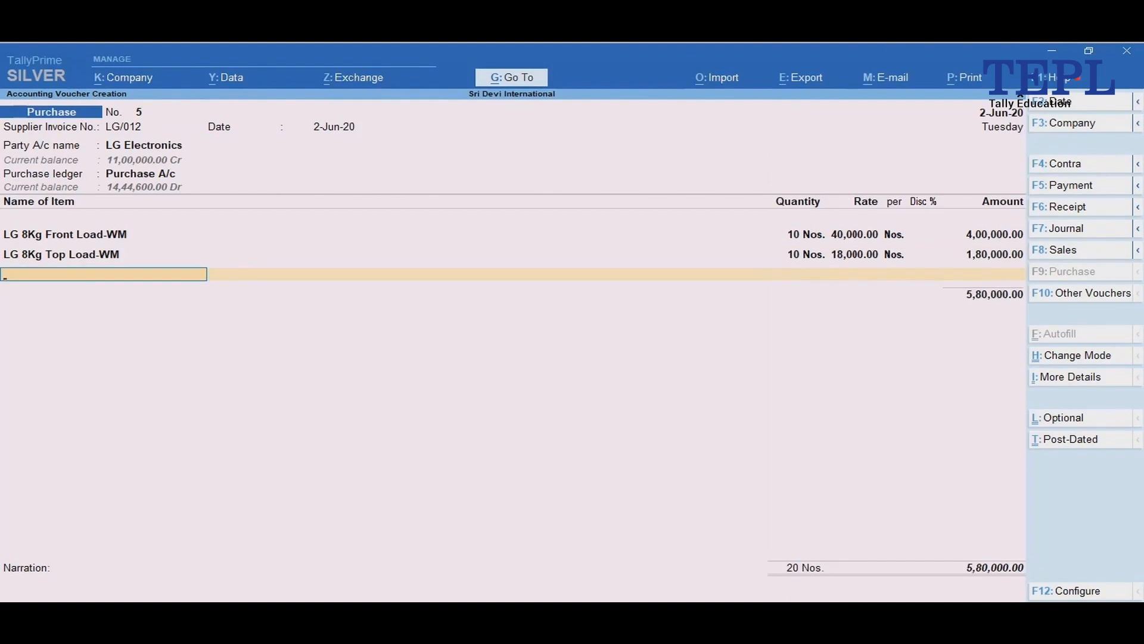
key("Return")
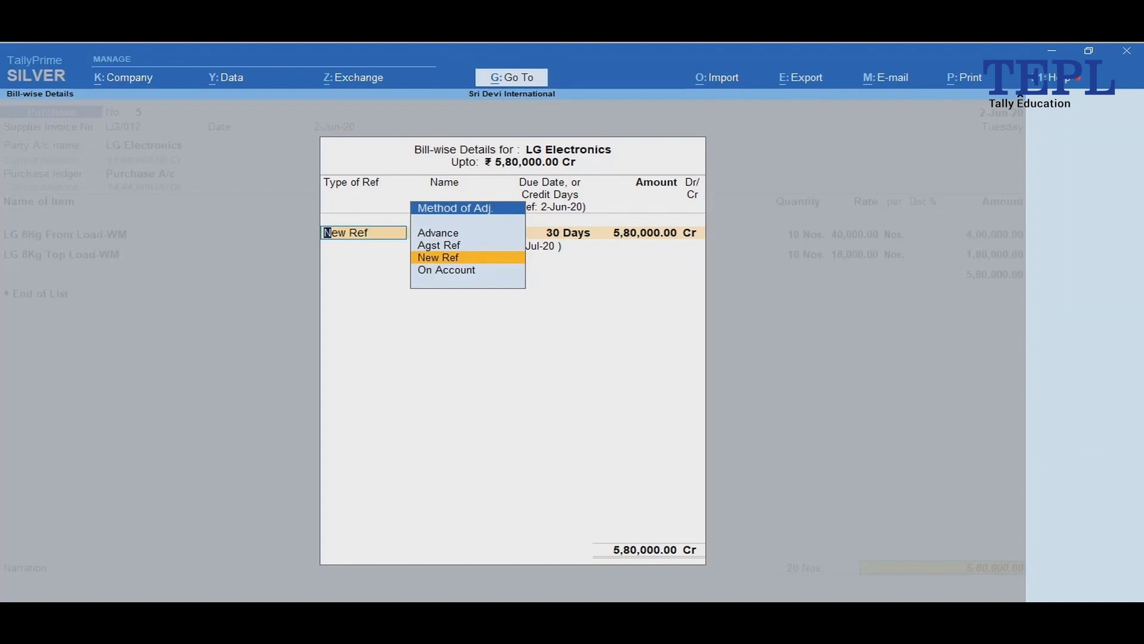
key("Return")
key("Return")
key("Return")
key("Return")
key("Return")
key("Return")
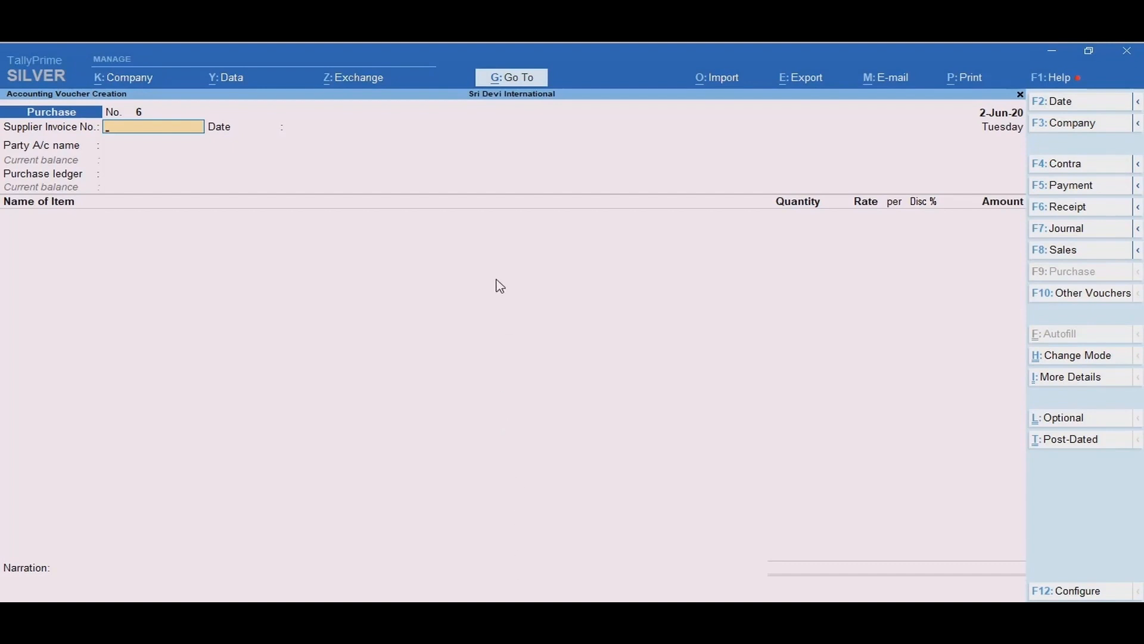
Step: Open the Bills Payable report and switch it to the detailed view
left_click(488, 88)
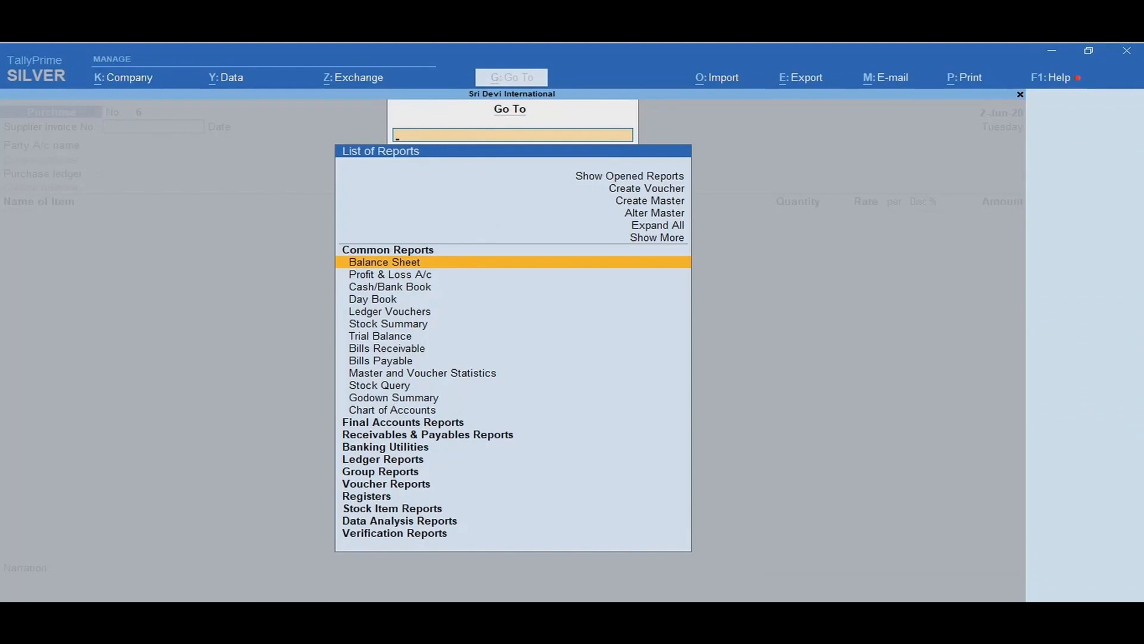
type("Bills Payable")
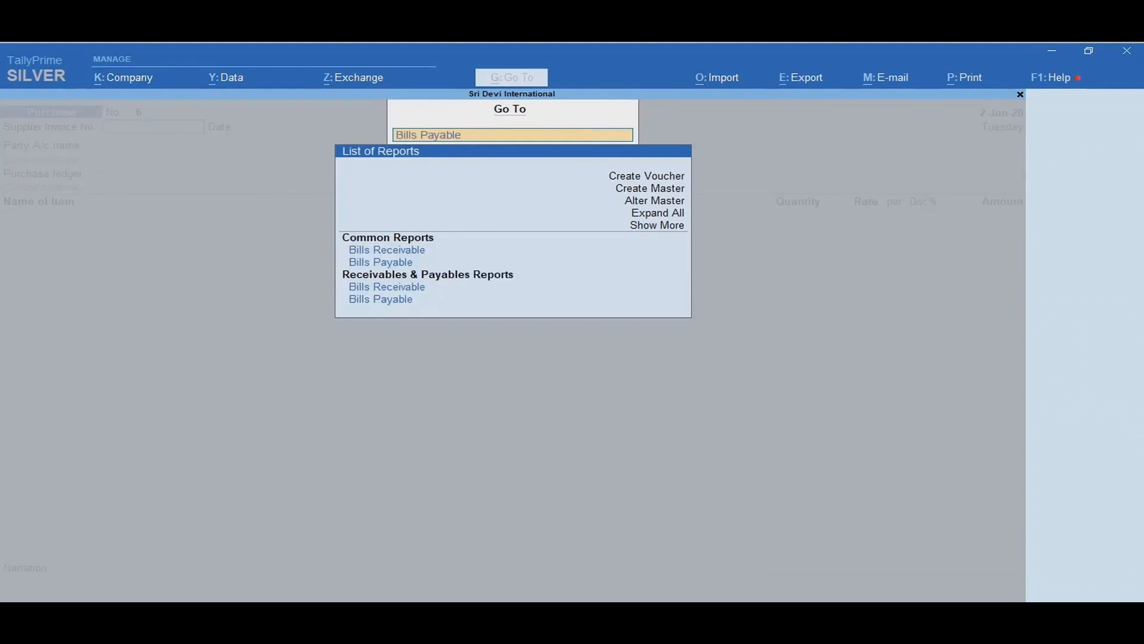
key("Down")
key("Down")
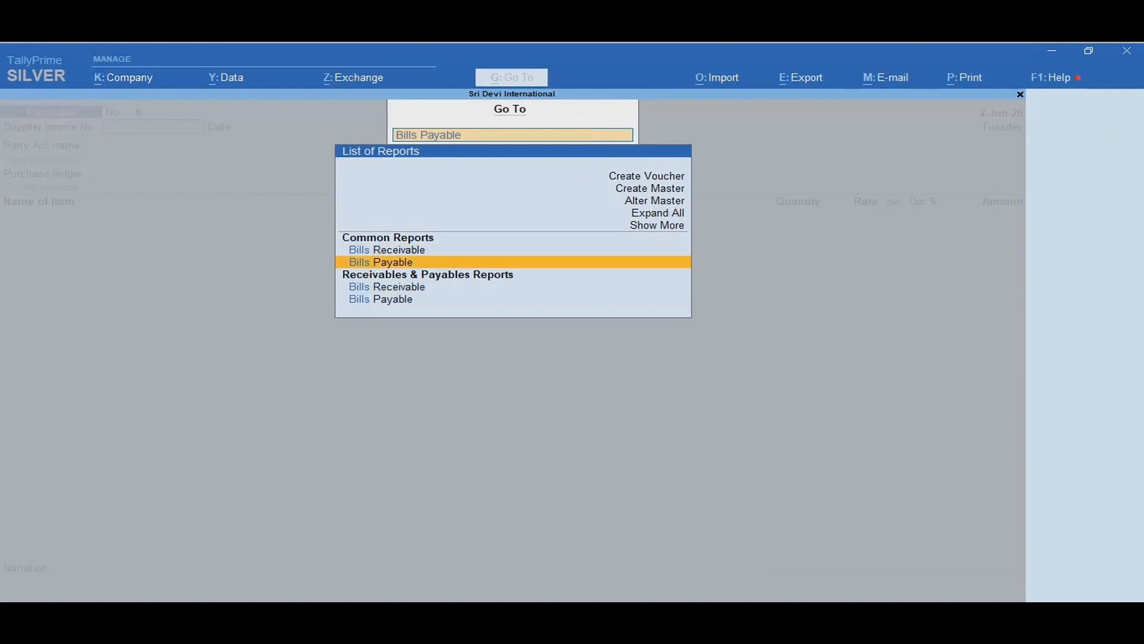
key("Return")
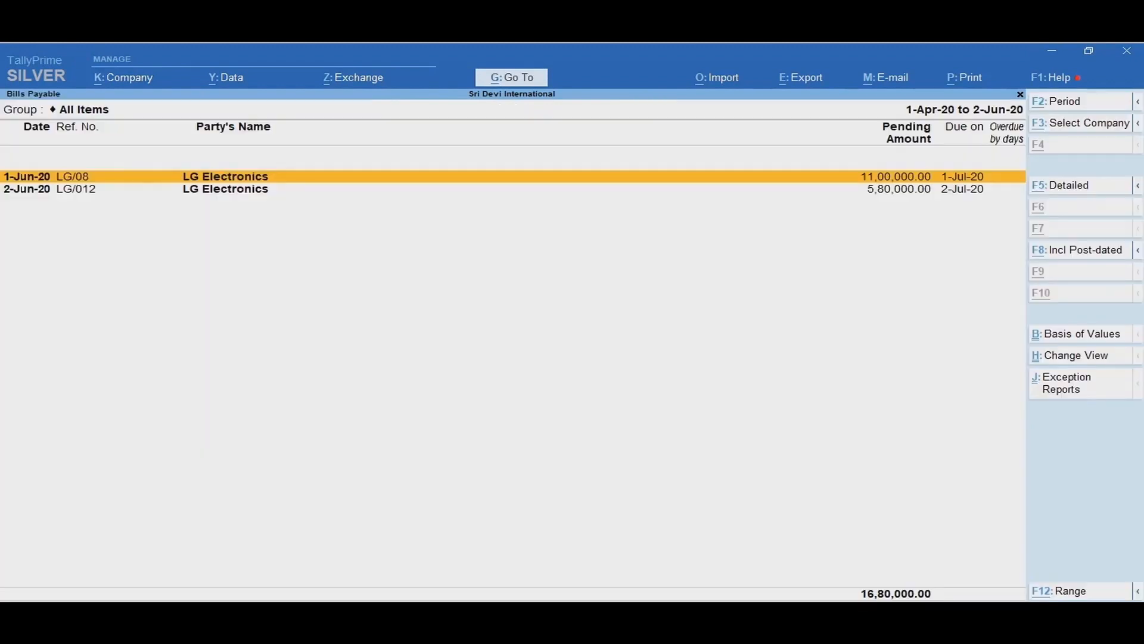
key("alt+F5")
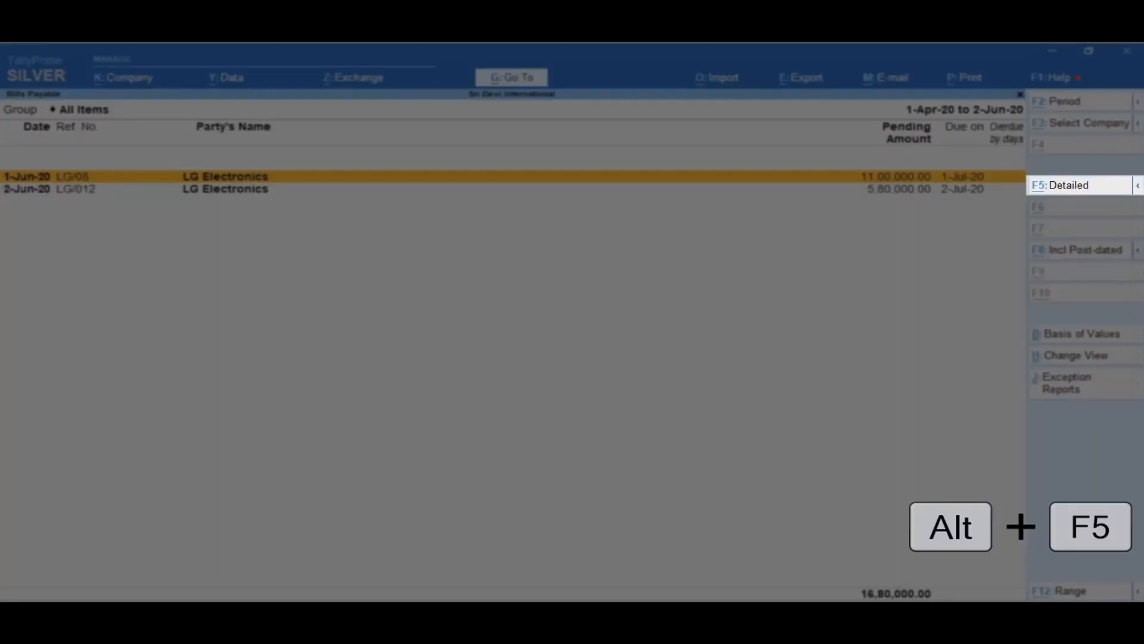